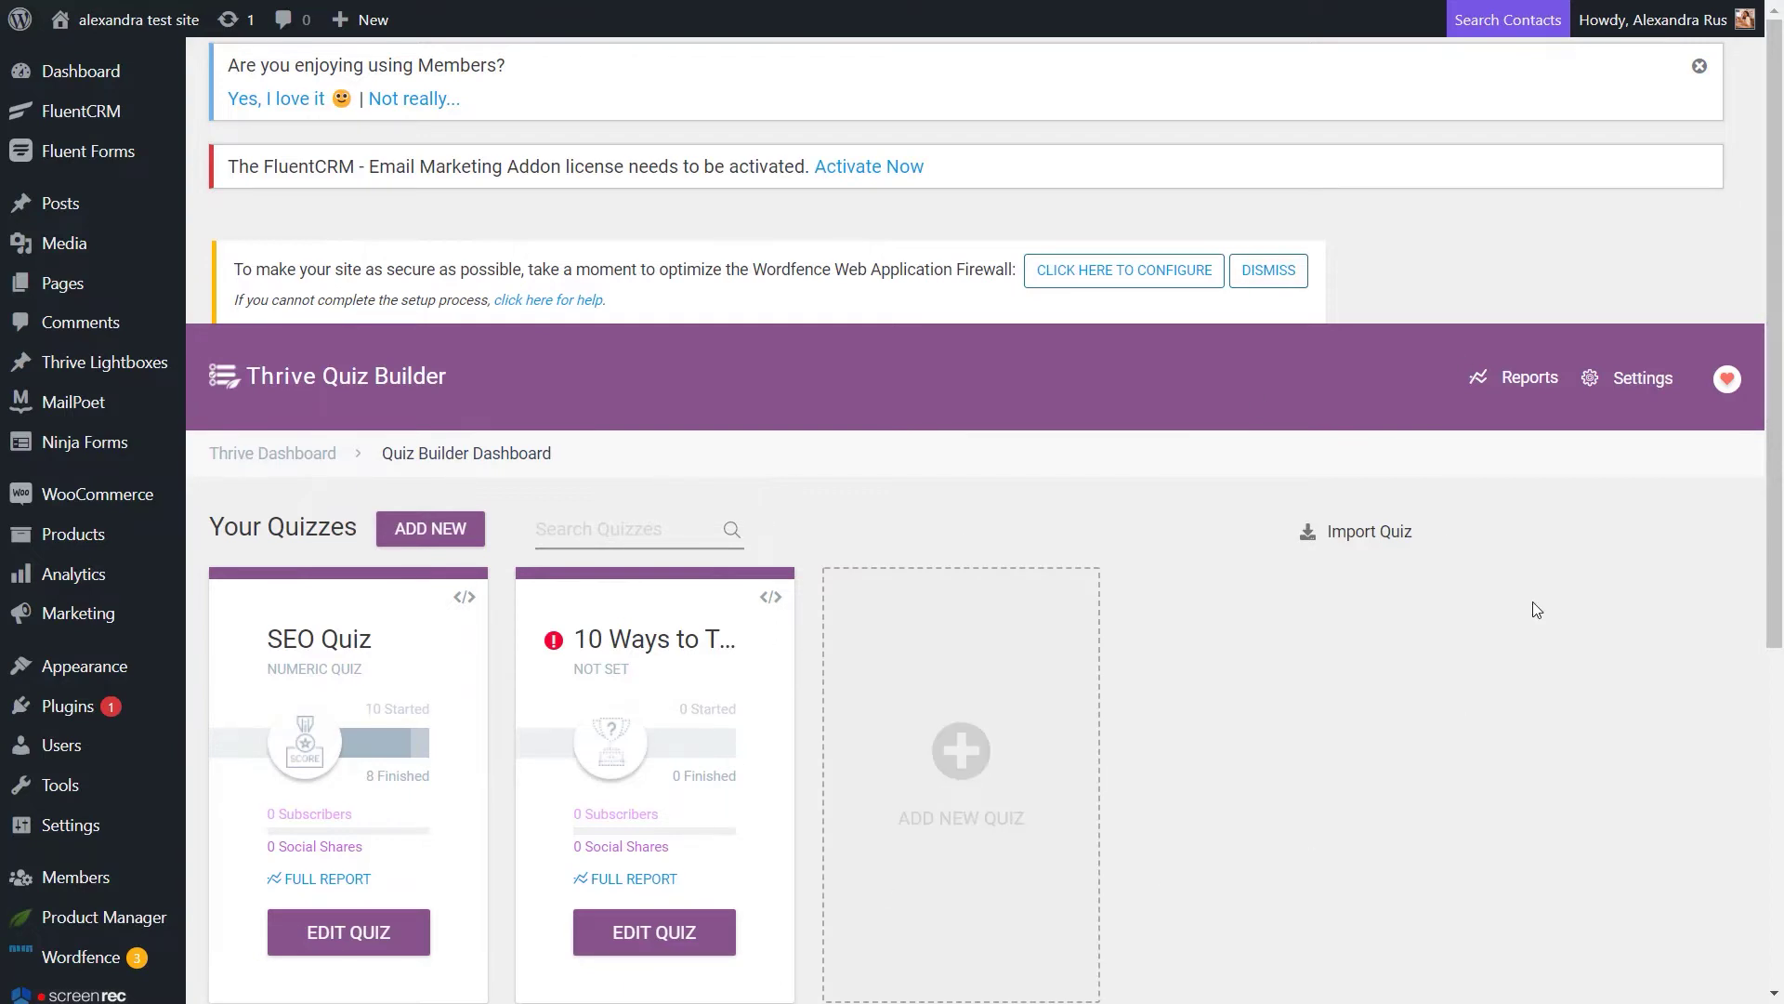
Open the SEO Quiz for editing and view its Numeric structure of 3 questions and a results page.
{"action": "scroll", "coordinate": [338, 721], "scroll_direction": "down", "scroll_amount": 2}
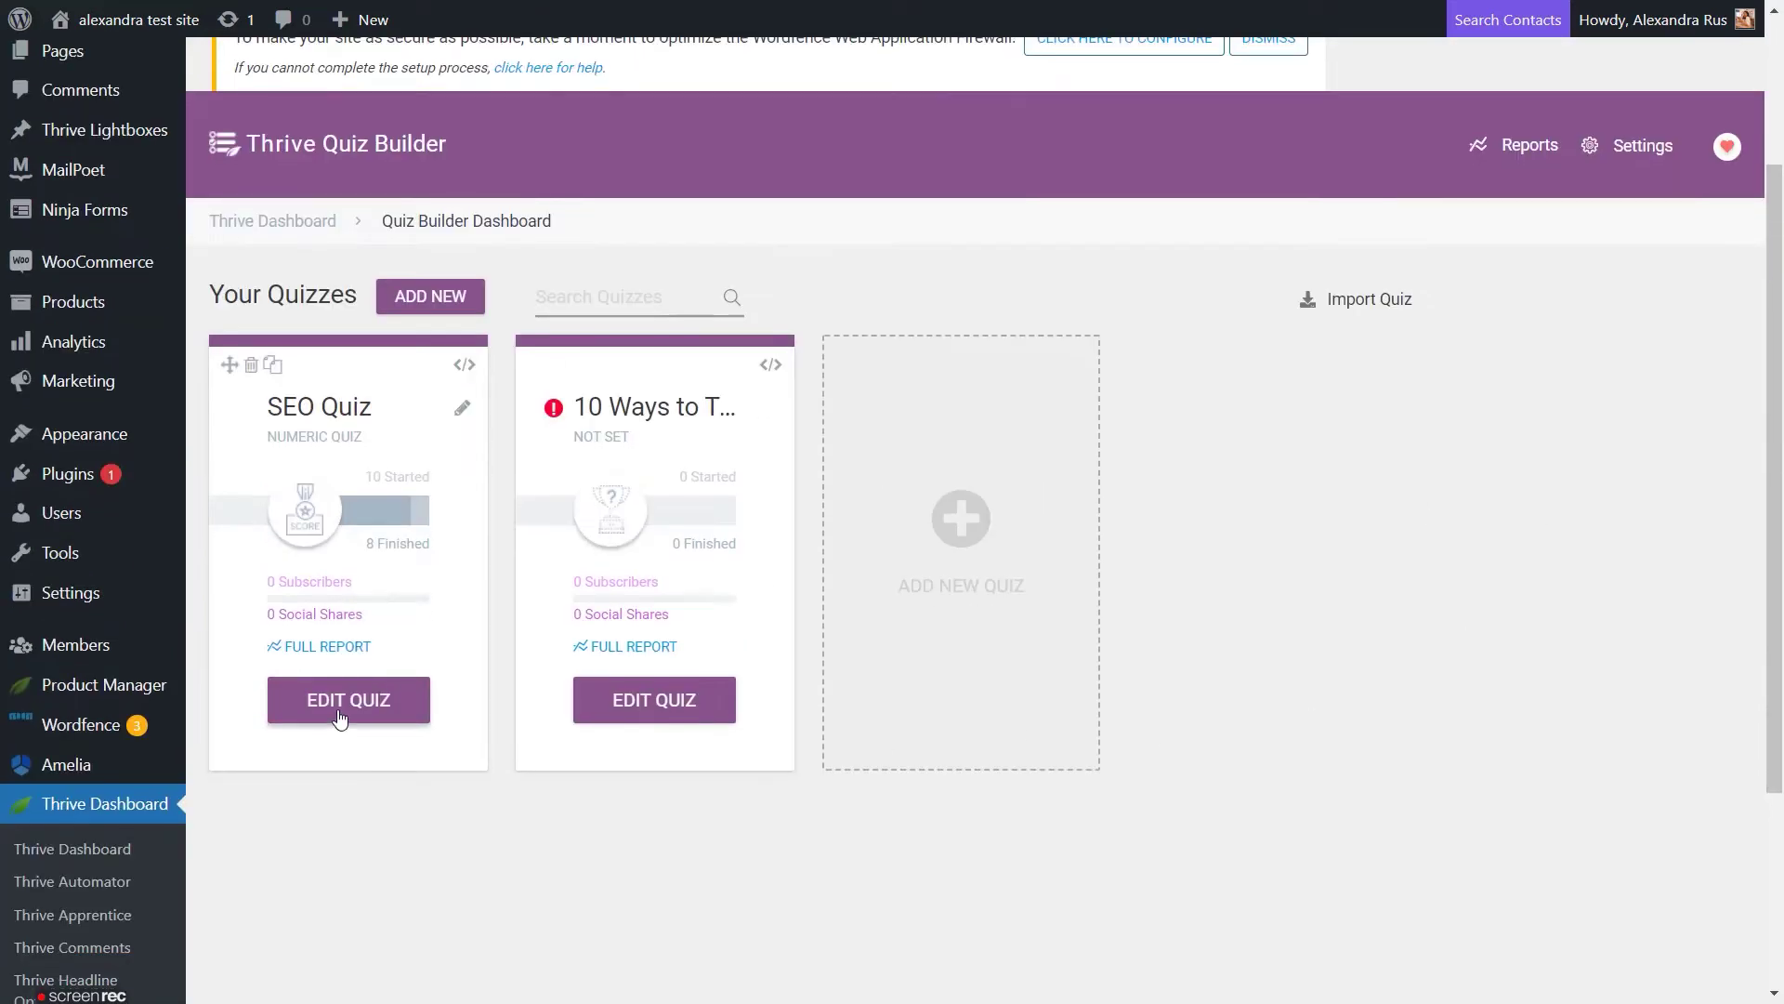
{"action": "left_click", "coordinate": [349, 710]}
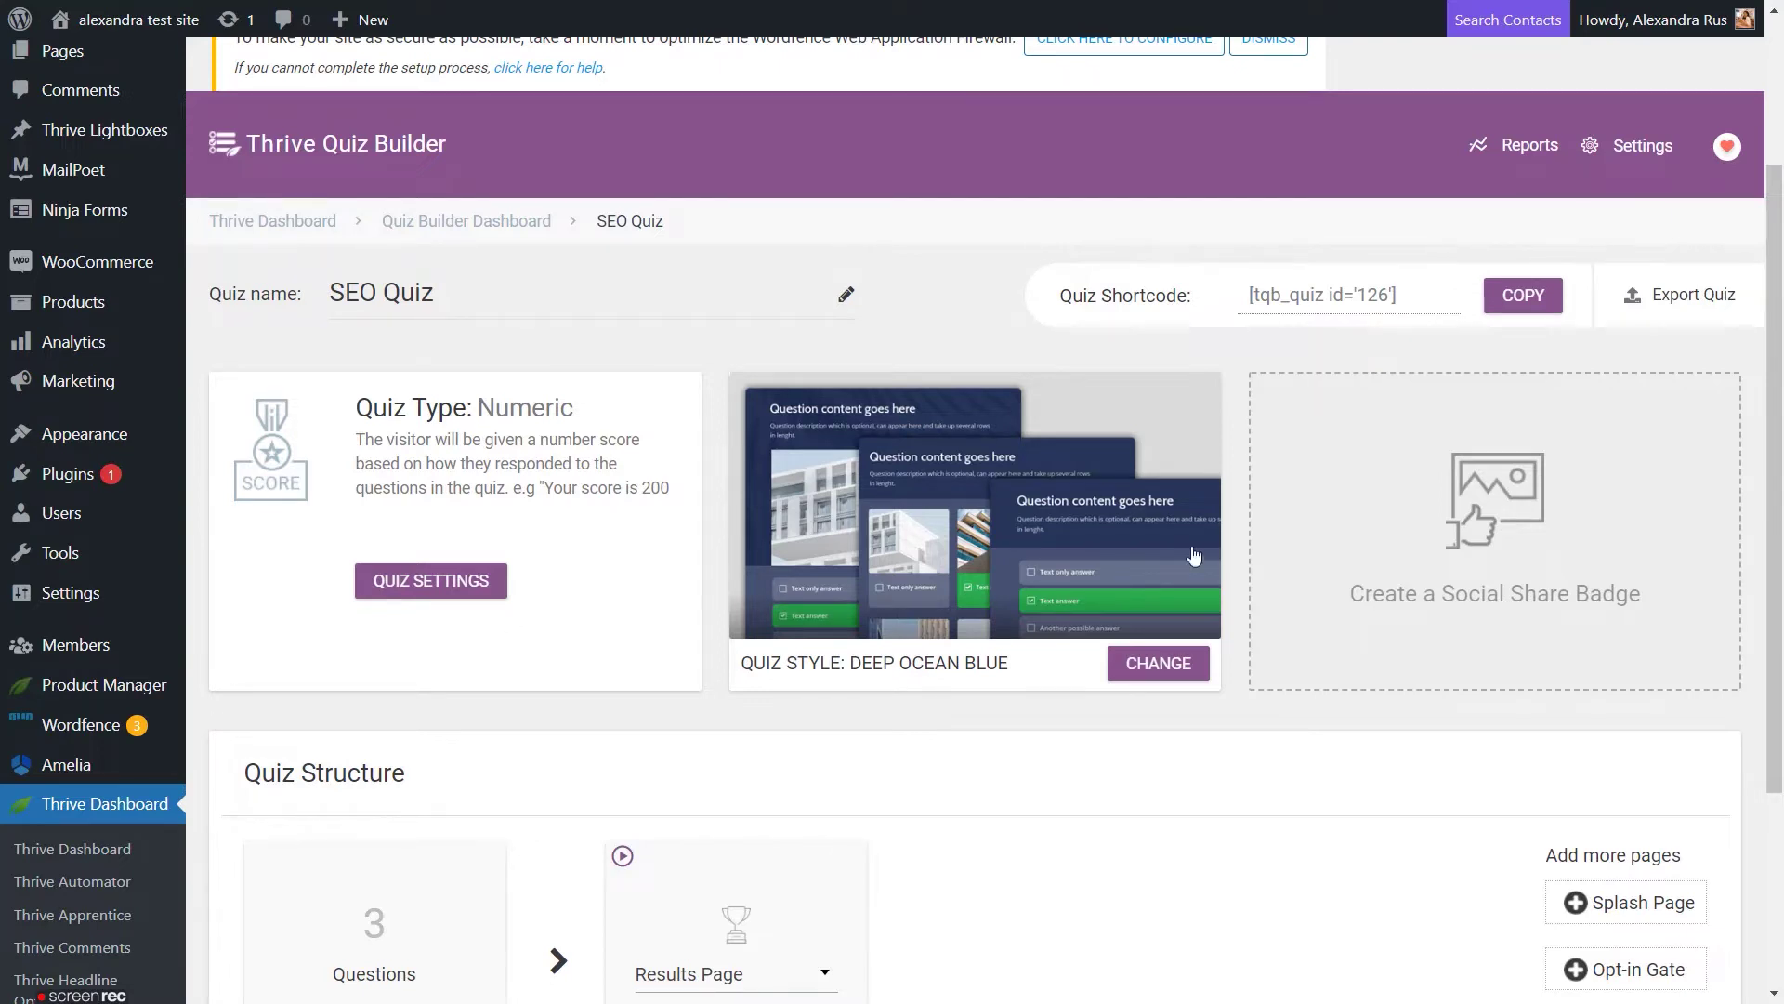
{"action": "scroll", "coordinate": [381, 762], "scroll_direction": "down", "scroll_amount": 3}
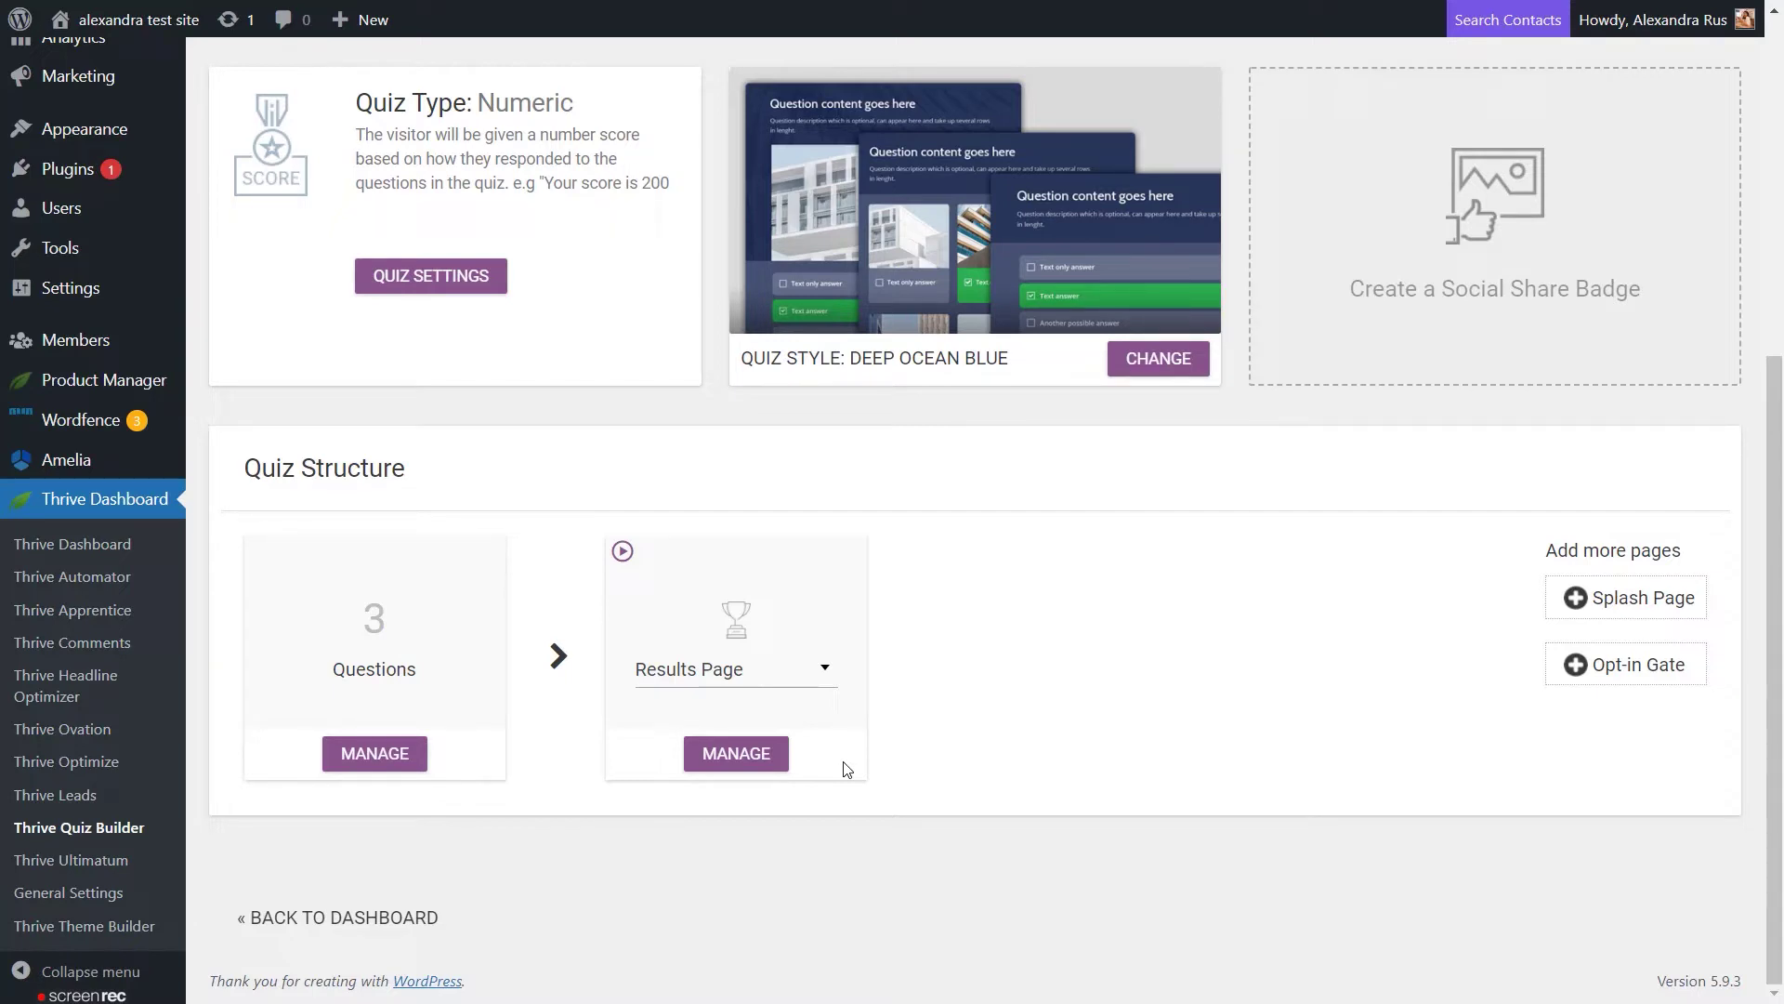
Link the words 'retake the quiz' on the results page to Quiz > Restart Quiz, then save.
{"action": "left_click", "coordinate": [777, 758]}
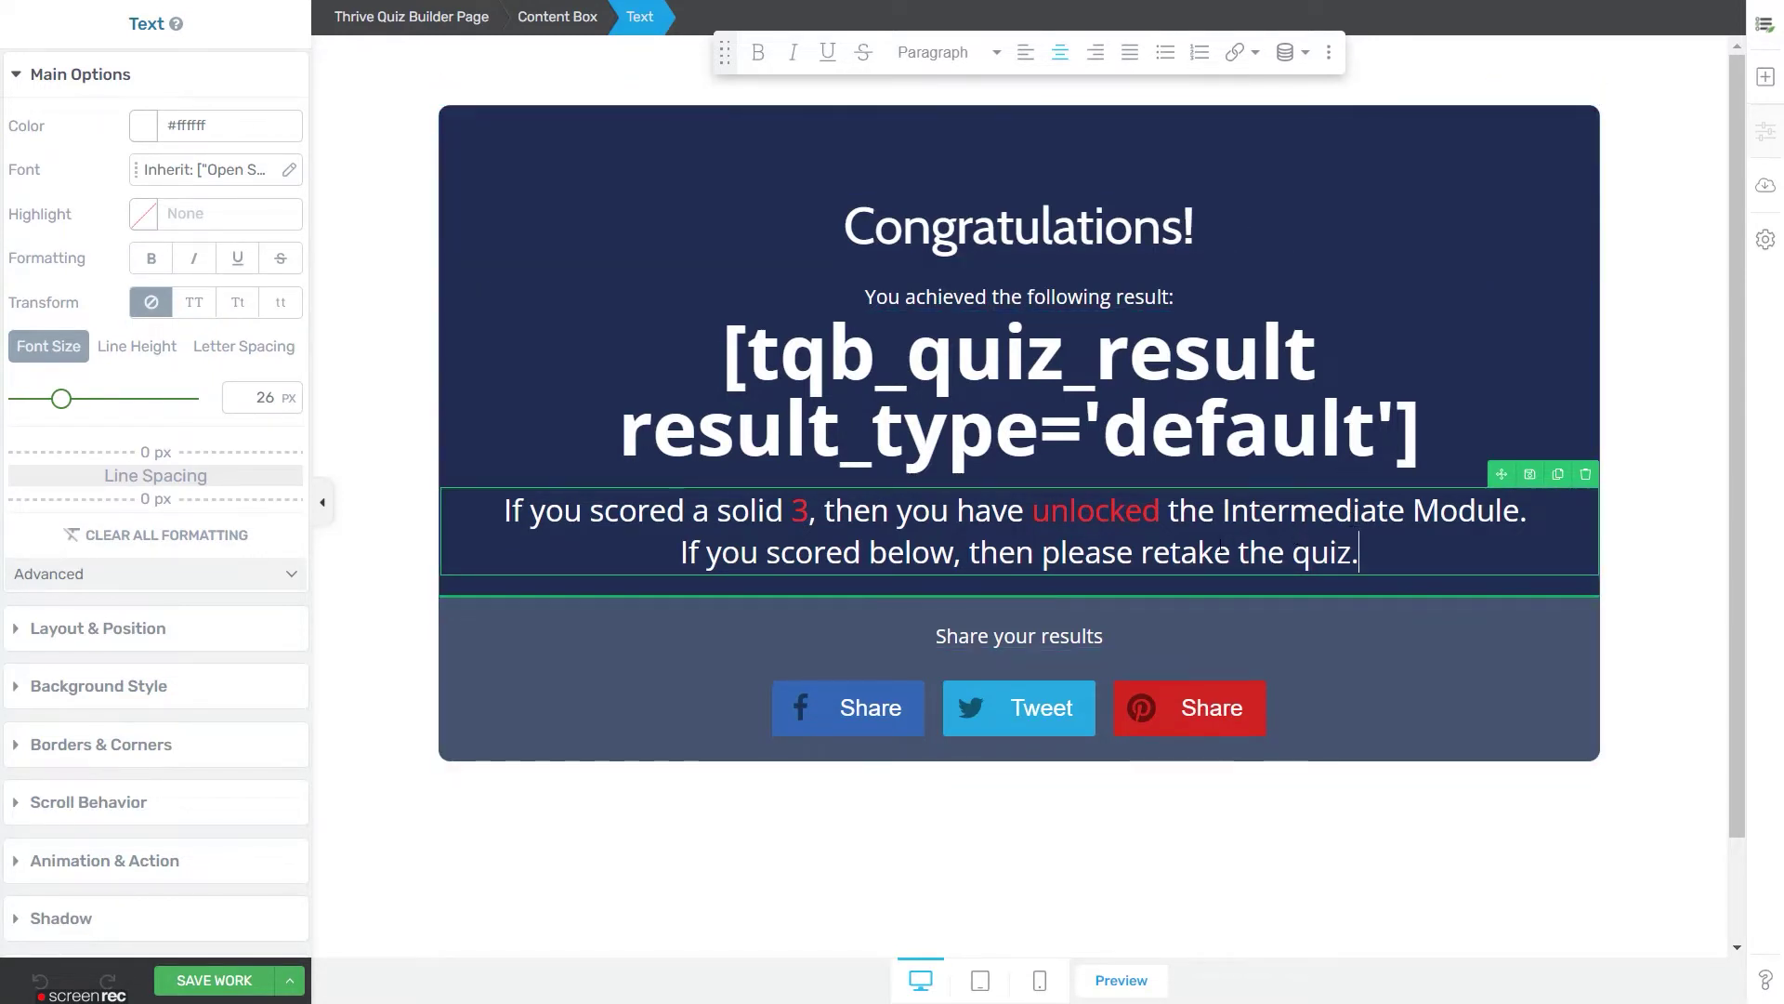
{"action": "left_click_drag", "start_coordinate": [1141, 553], "coordinate": [1352, 555]}
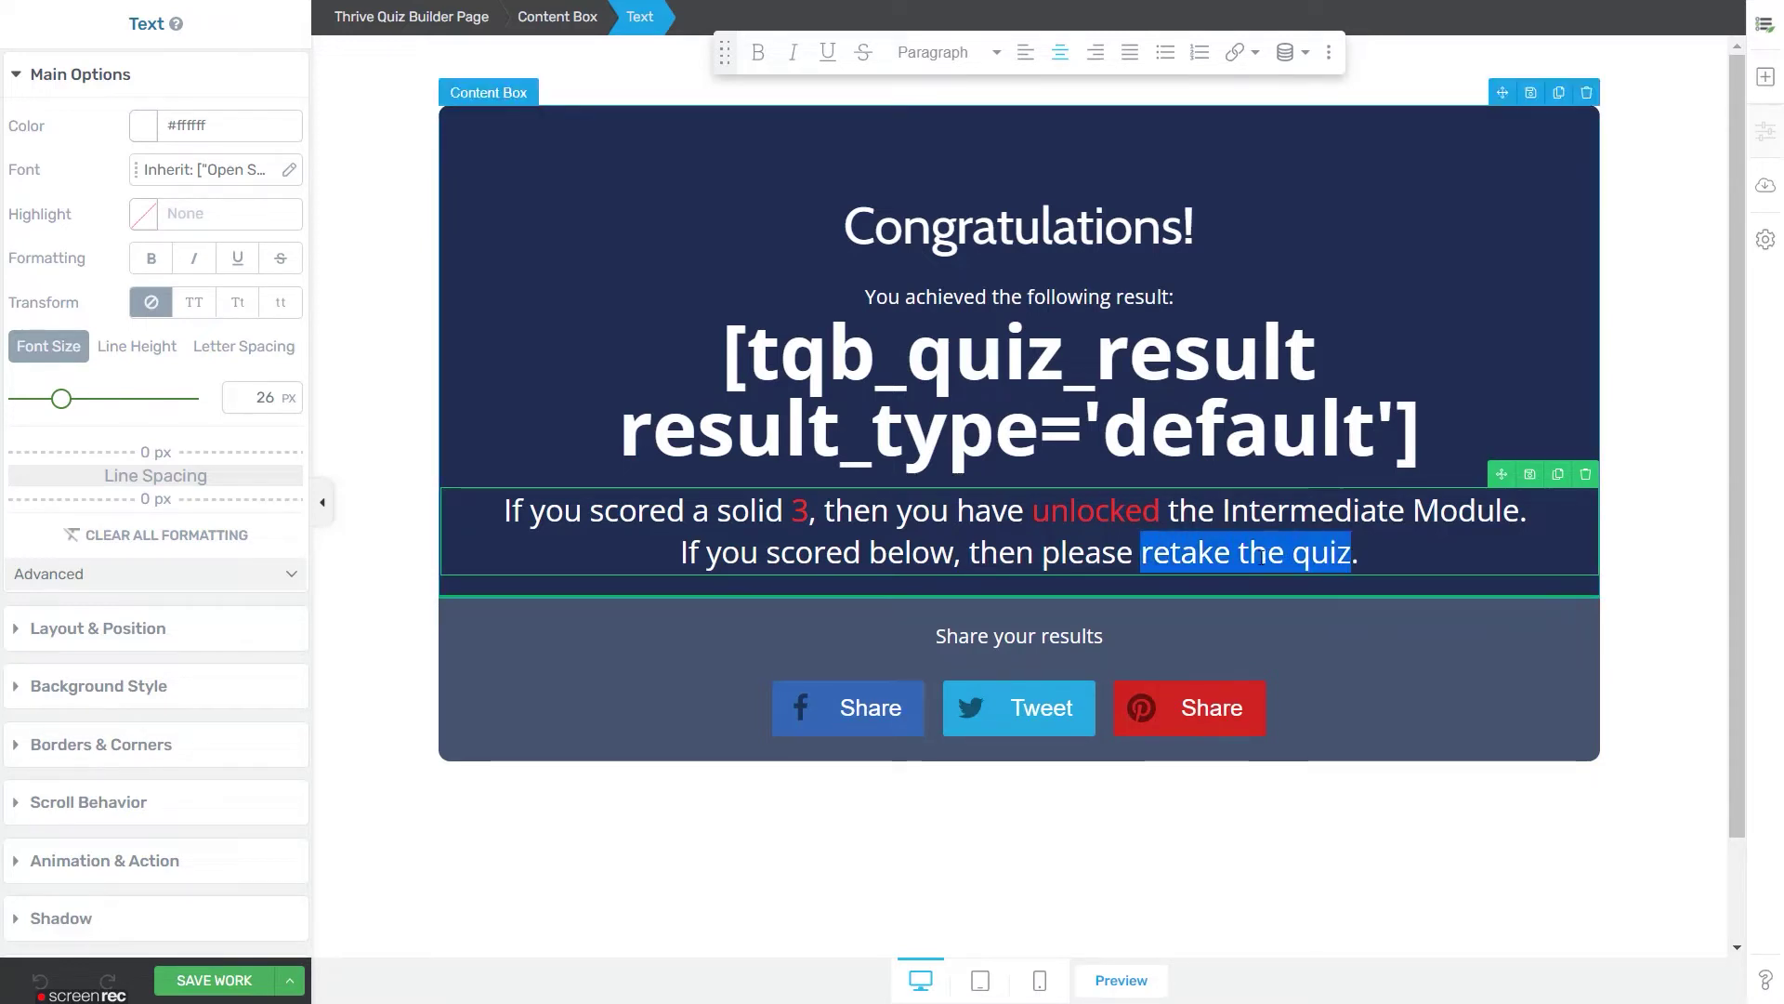
{"action": "left_click", "coordinate": [1250, 62]}
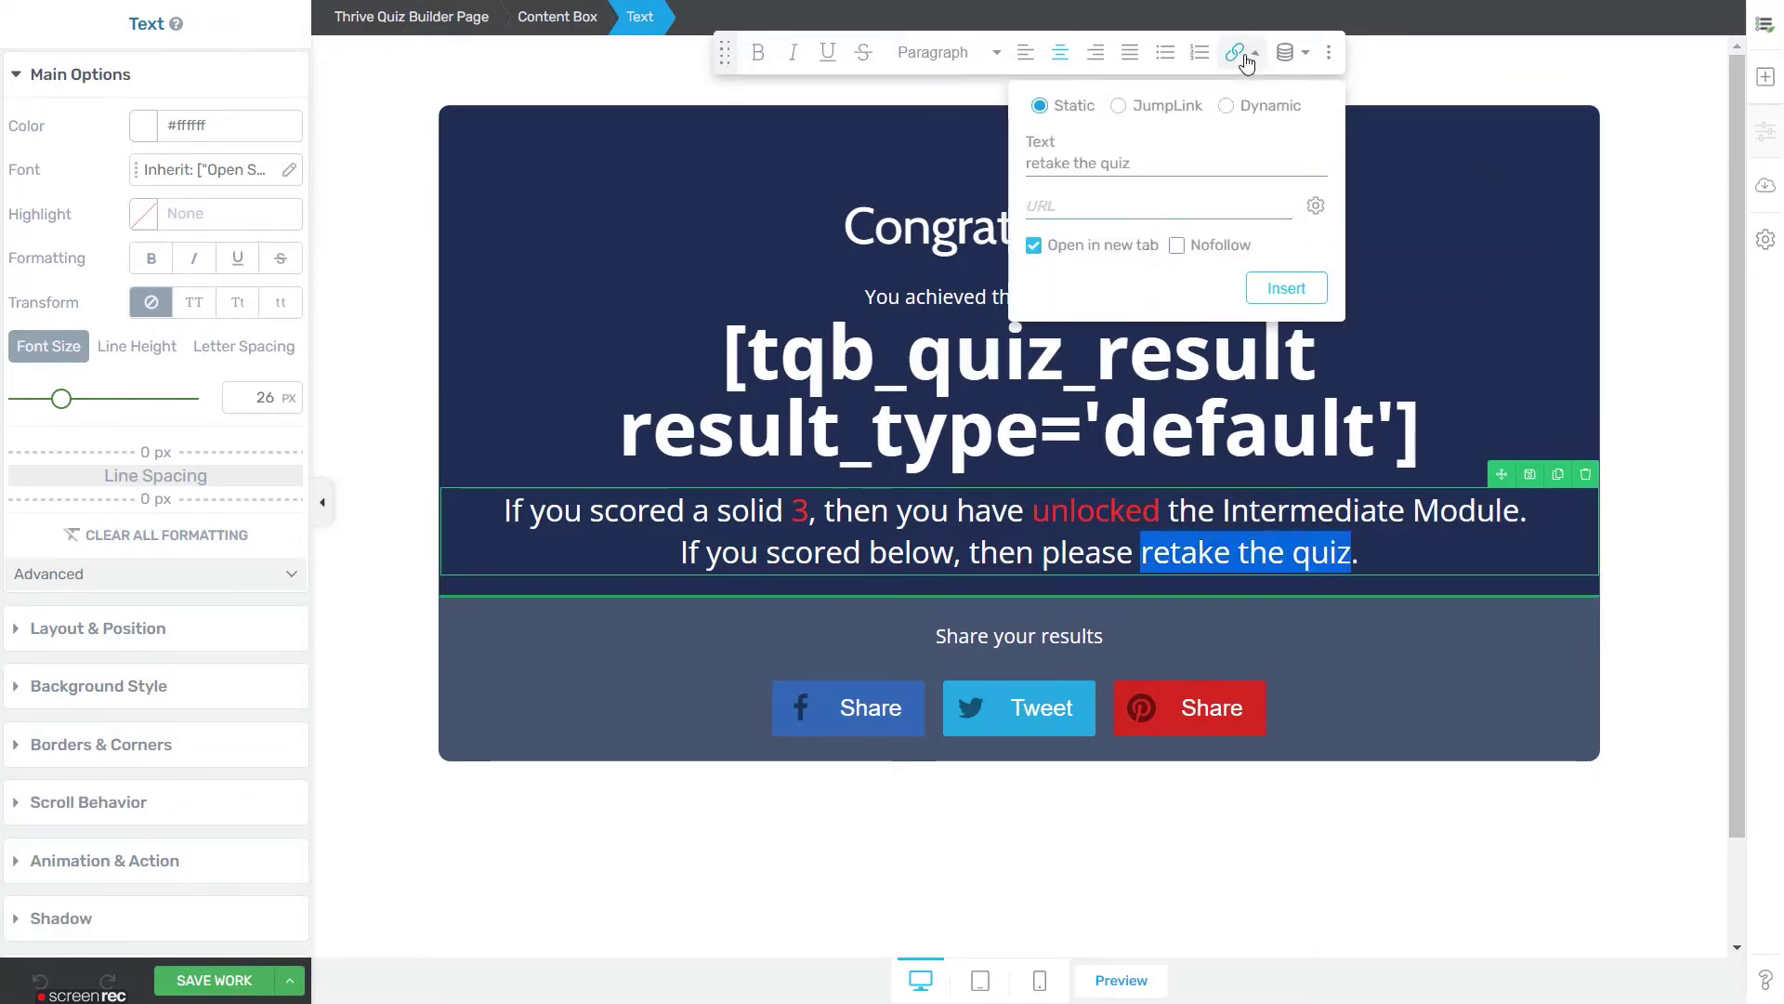
{"action": "left_click", "coordinate": [1246, 108]}
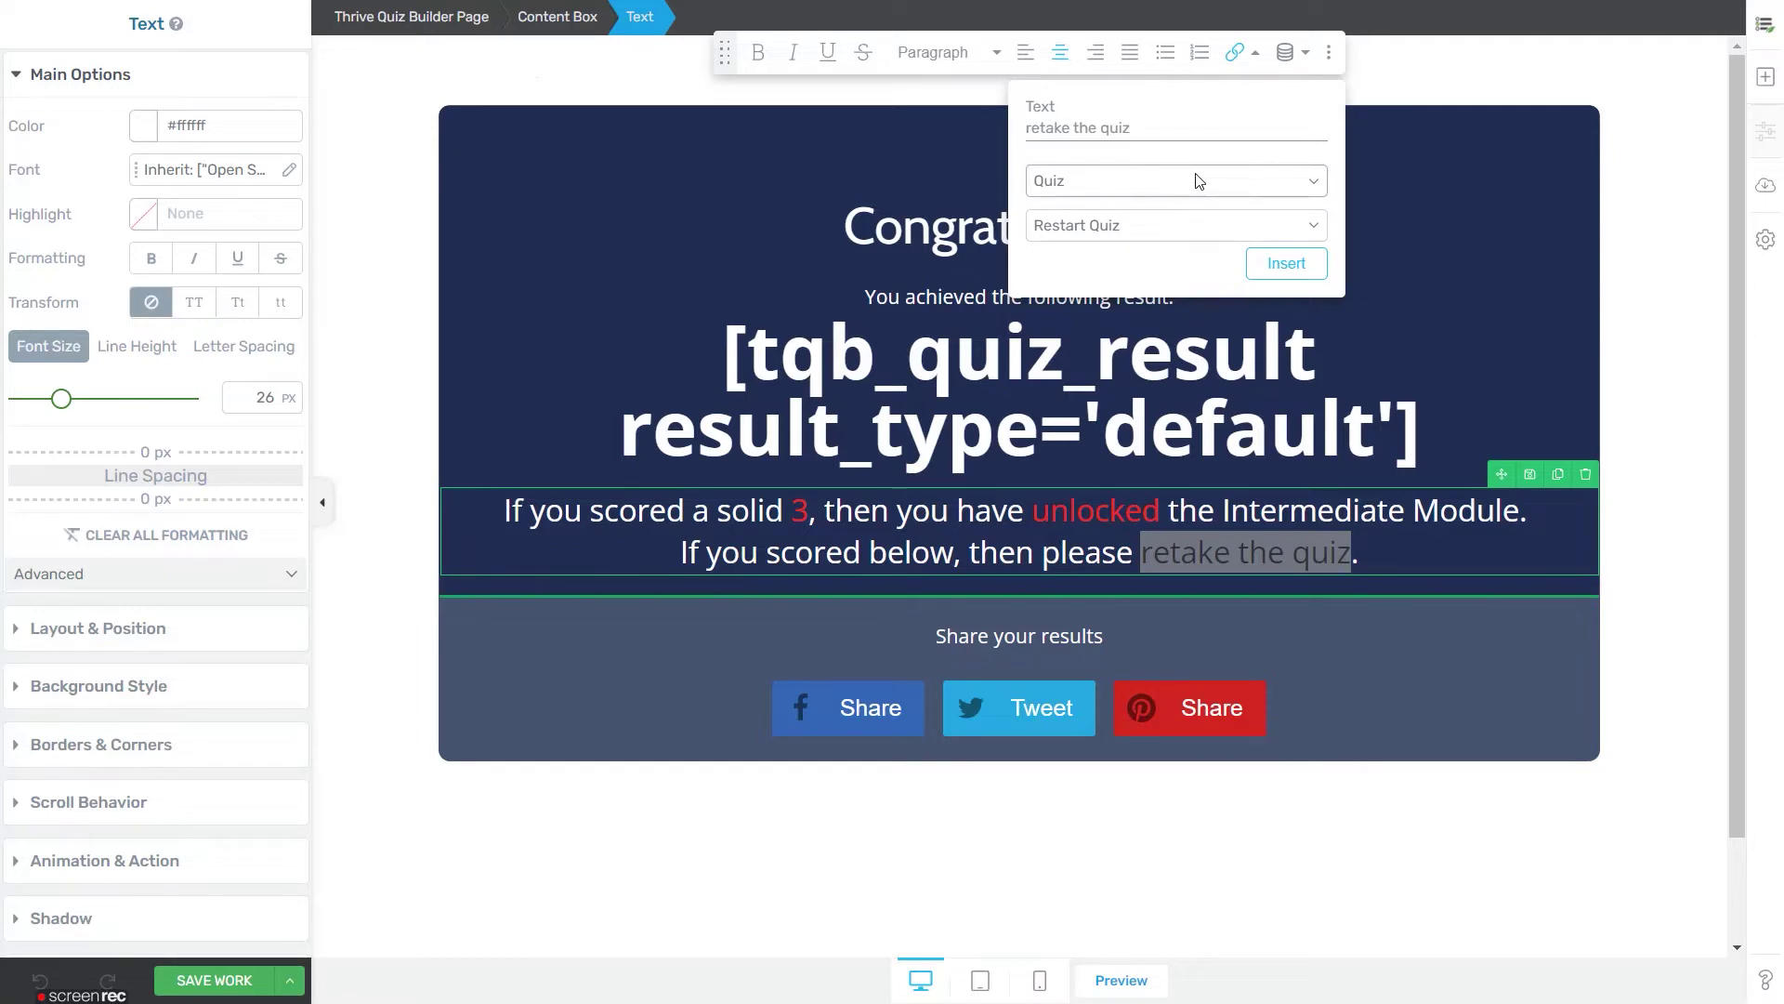
{"action": "left_click", "coordinate": [1288, 265]}
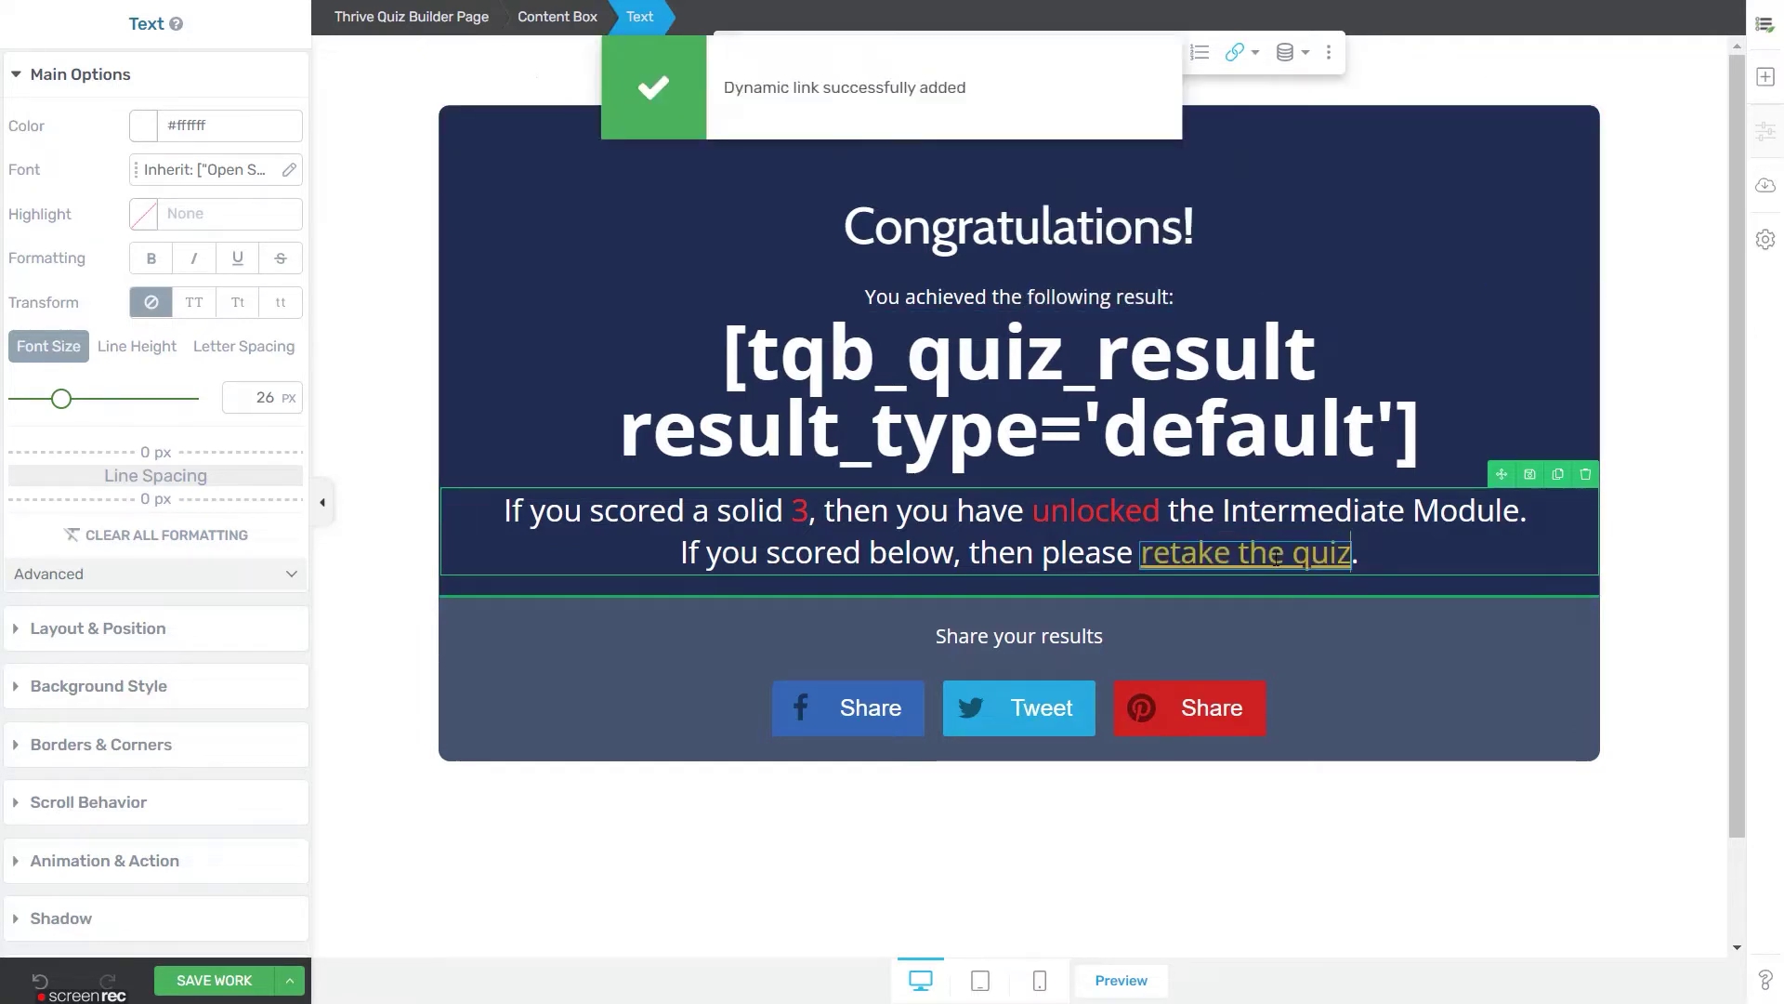
{"action": "left_click", "coordinate": [213, 990]}
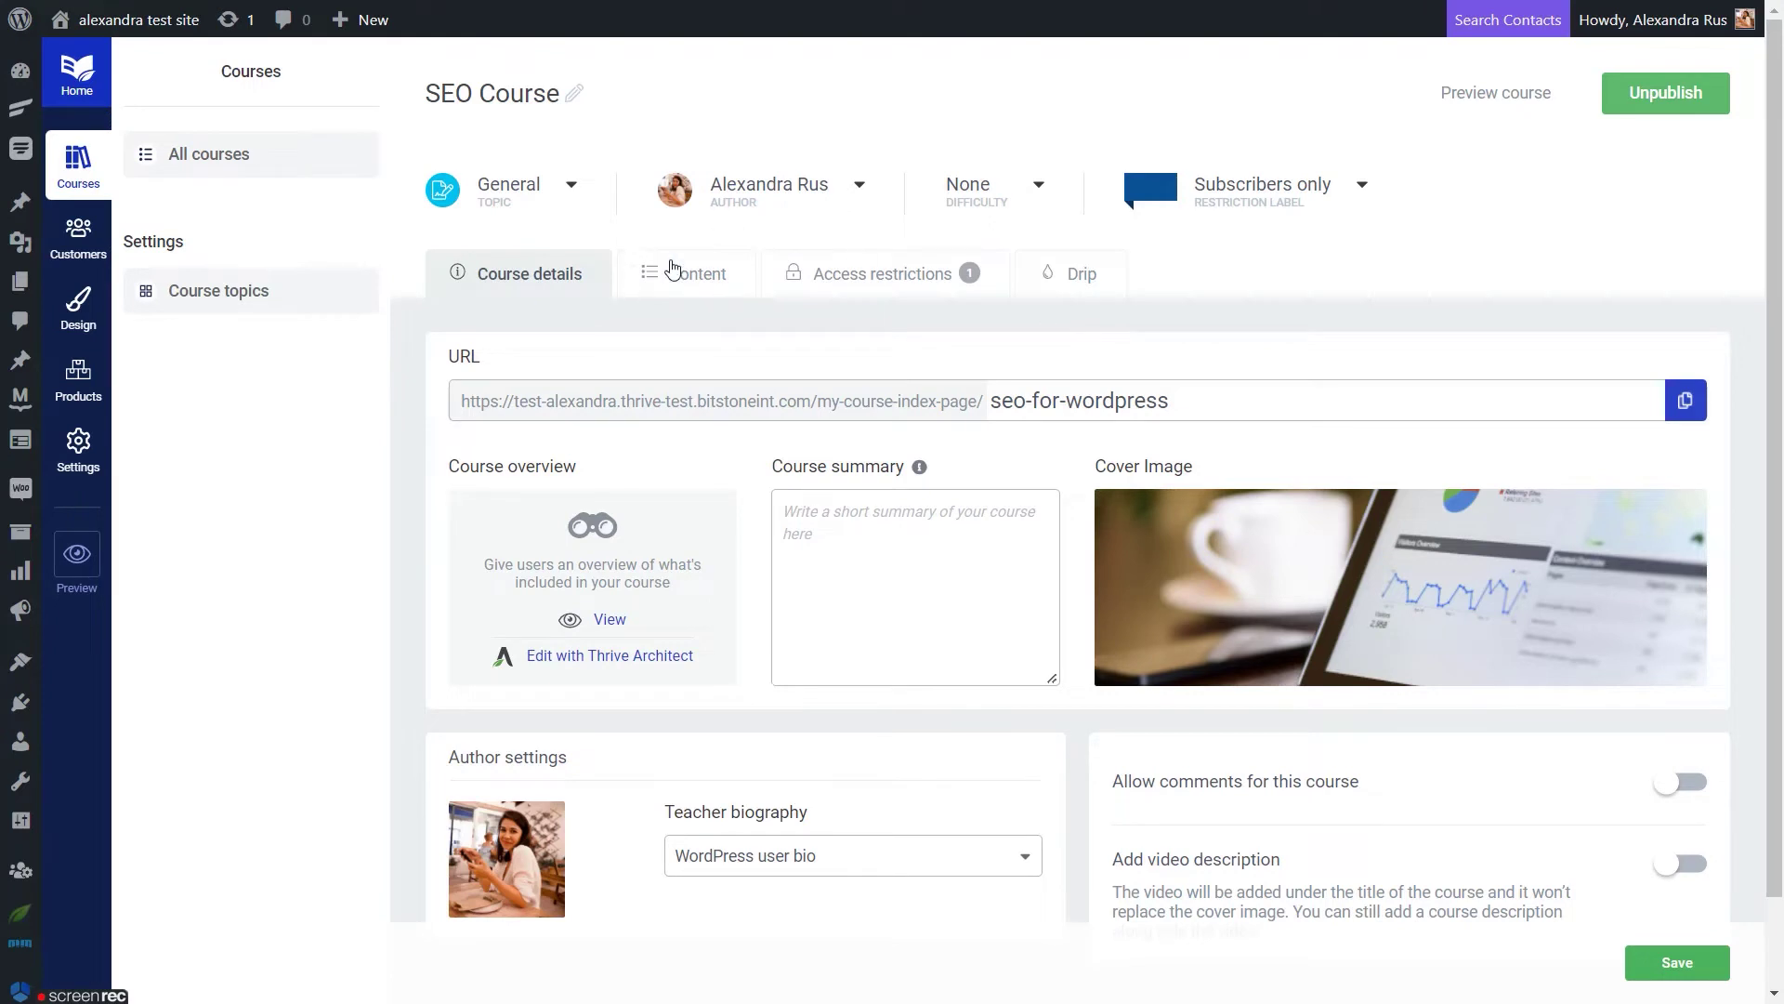
In the SEO Course content, expand Beginner Module and edit the Final Exam lesson.
{"action": "left_click", "coordinate": [672, 270]}
{"action": "left_click", "coordinate": [936, 450]}
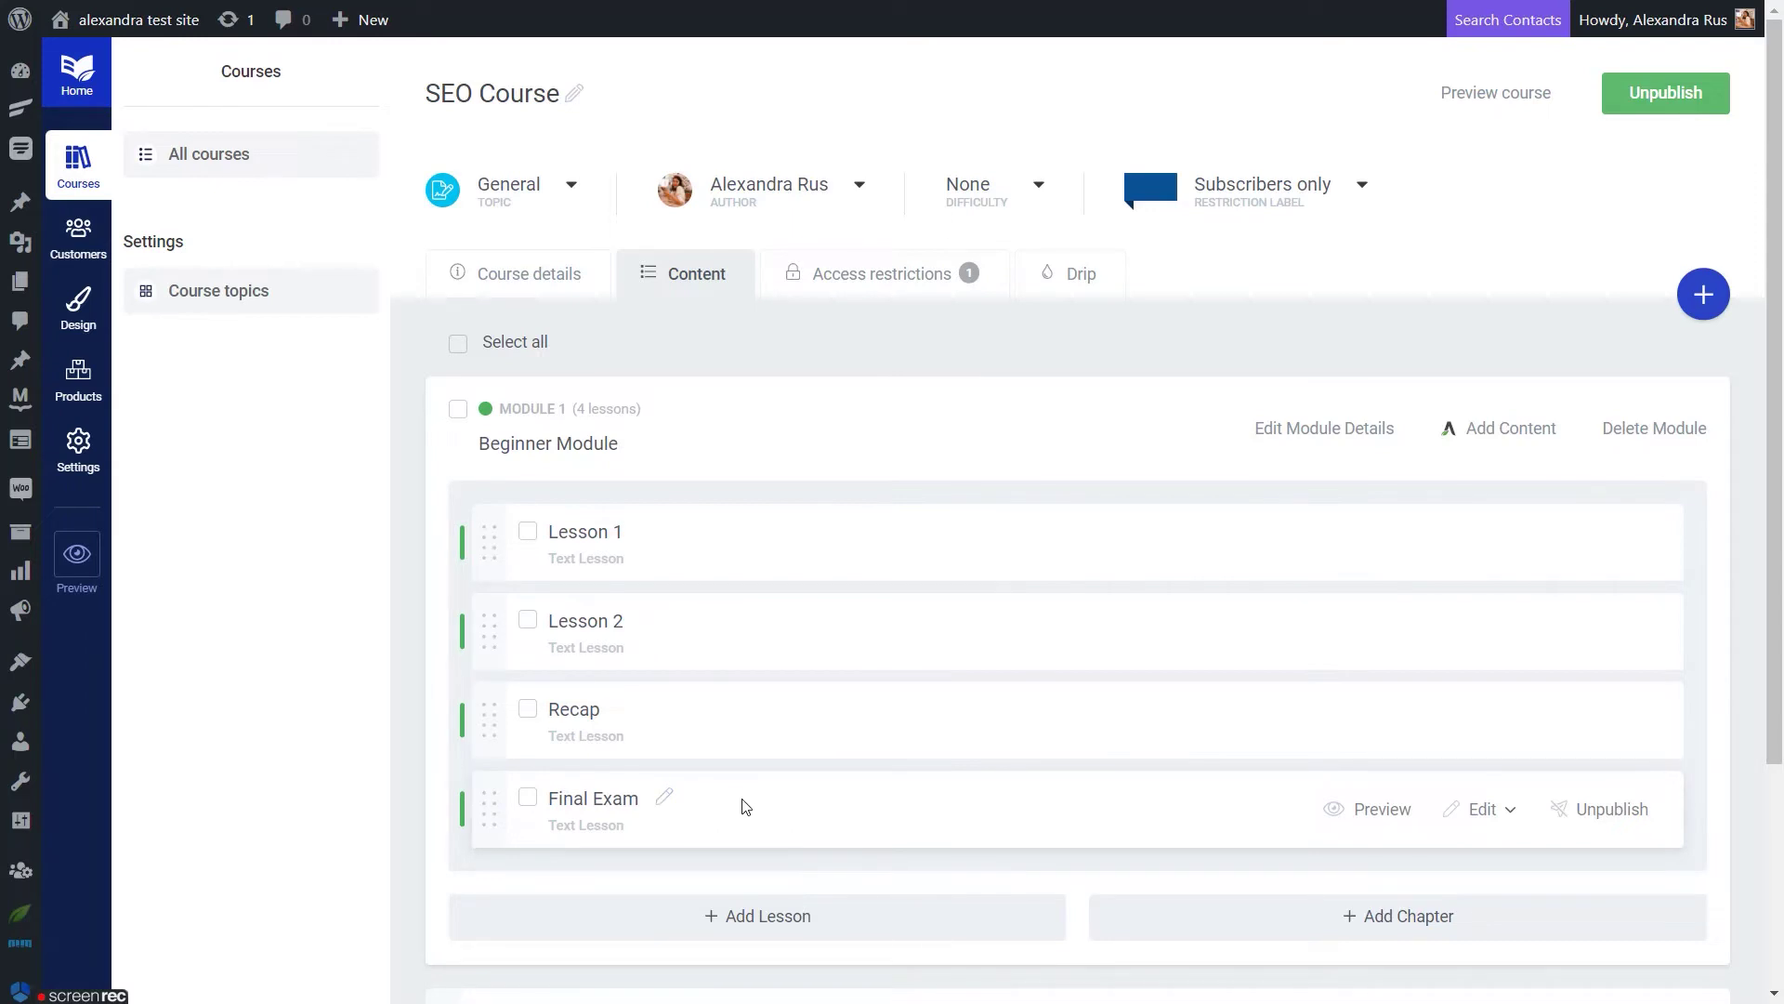
{"action": "left_click", "coordinate": [1477, 811]}
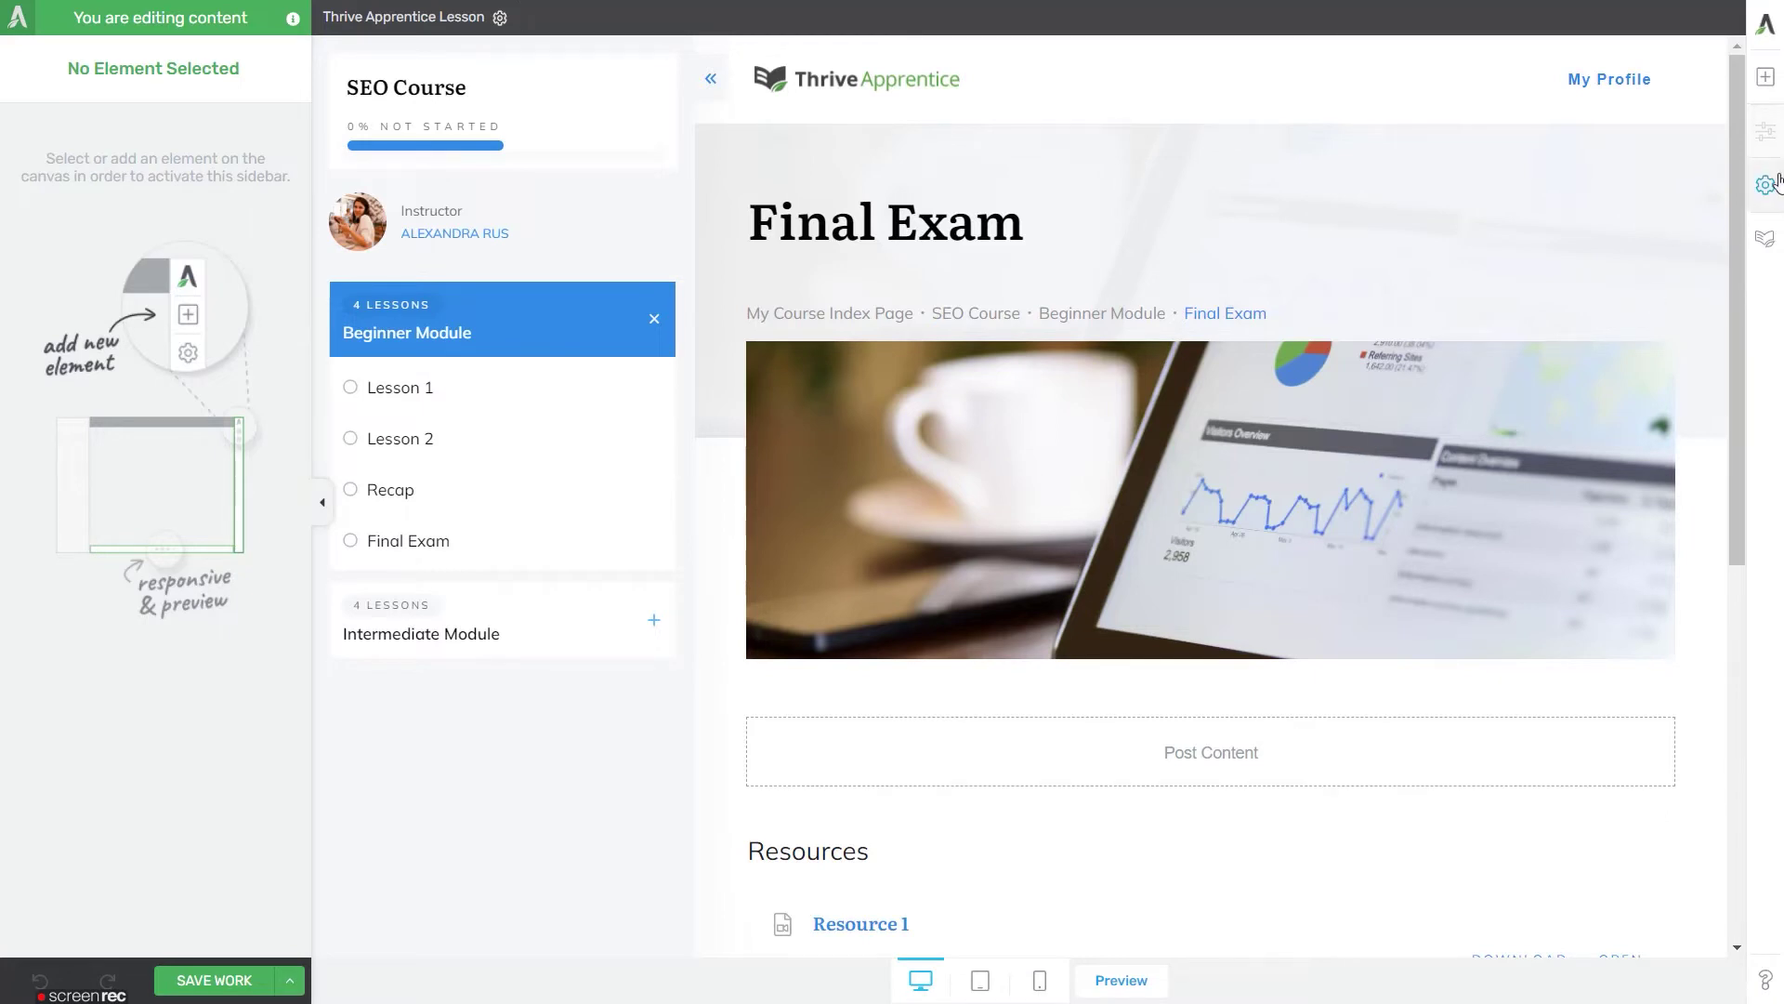
Search 'quiz', drop a Quiz element into the Final Exam post content, and choose SEO Quiz.
{"action": "left_click", "coordinate": [1765, 78]}
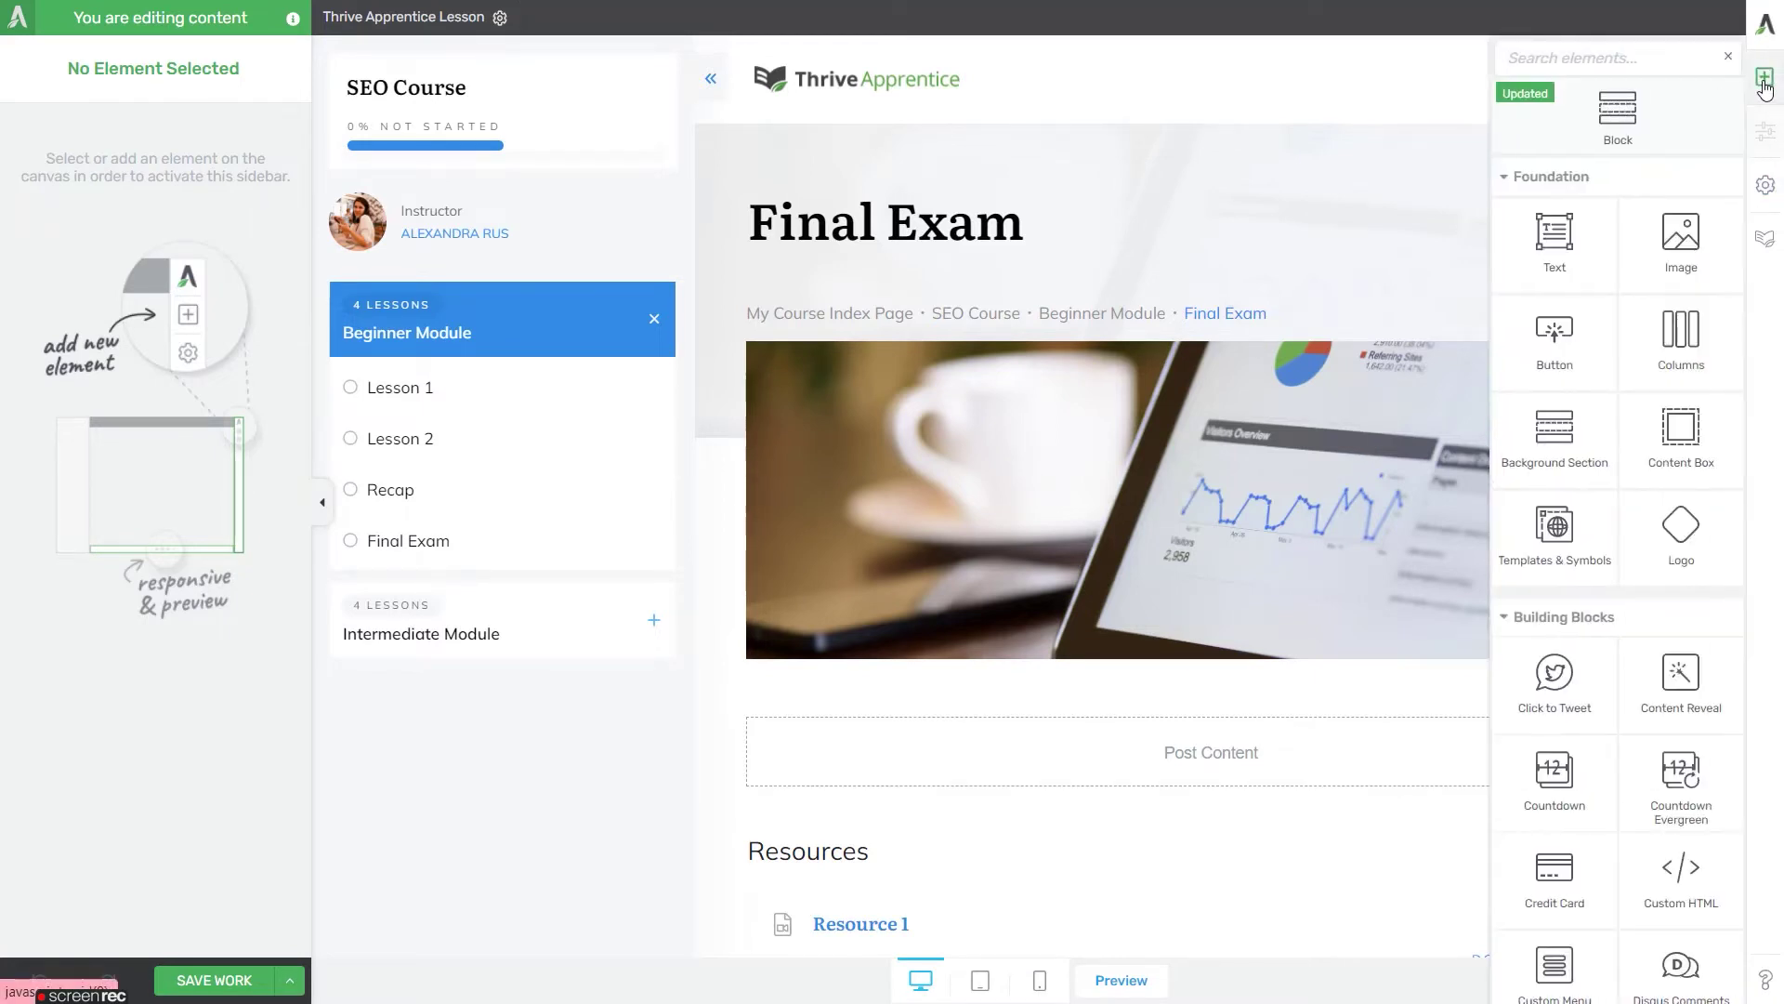
{"action": "type", "text": "quiz"}
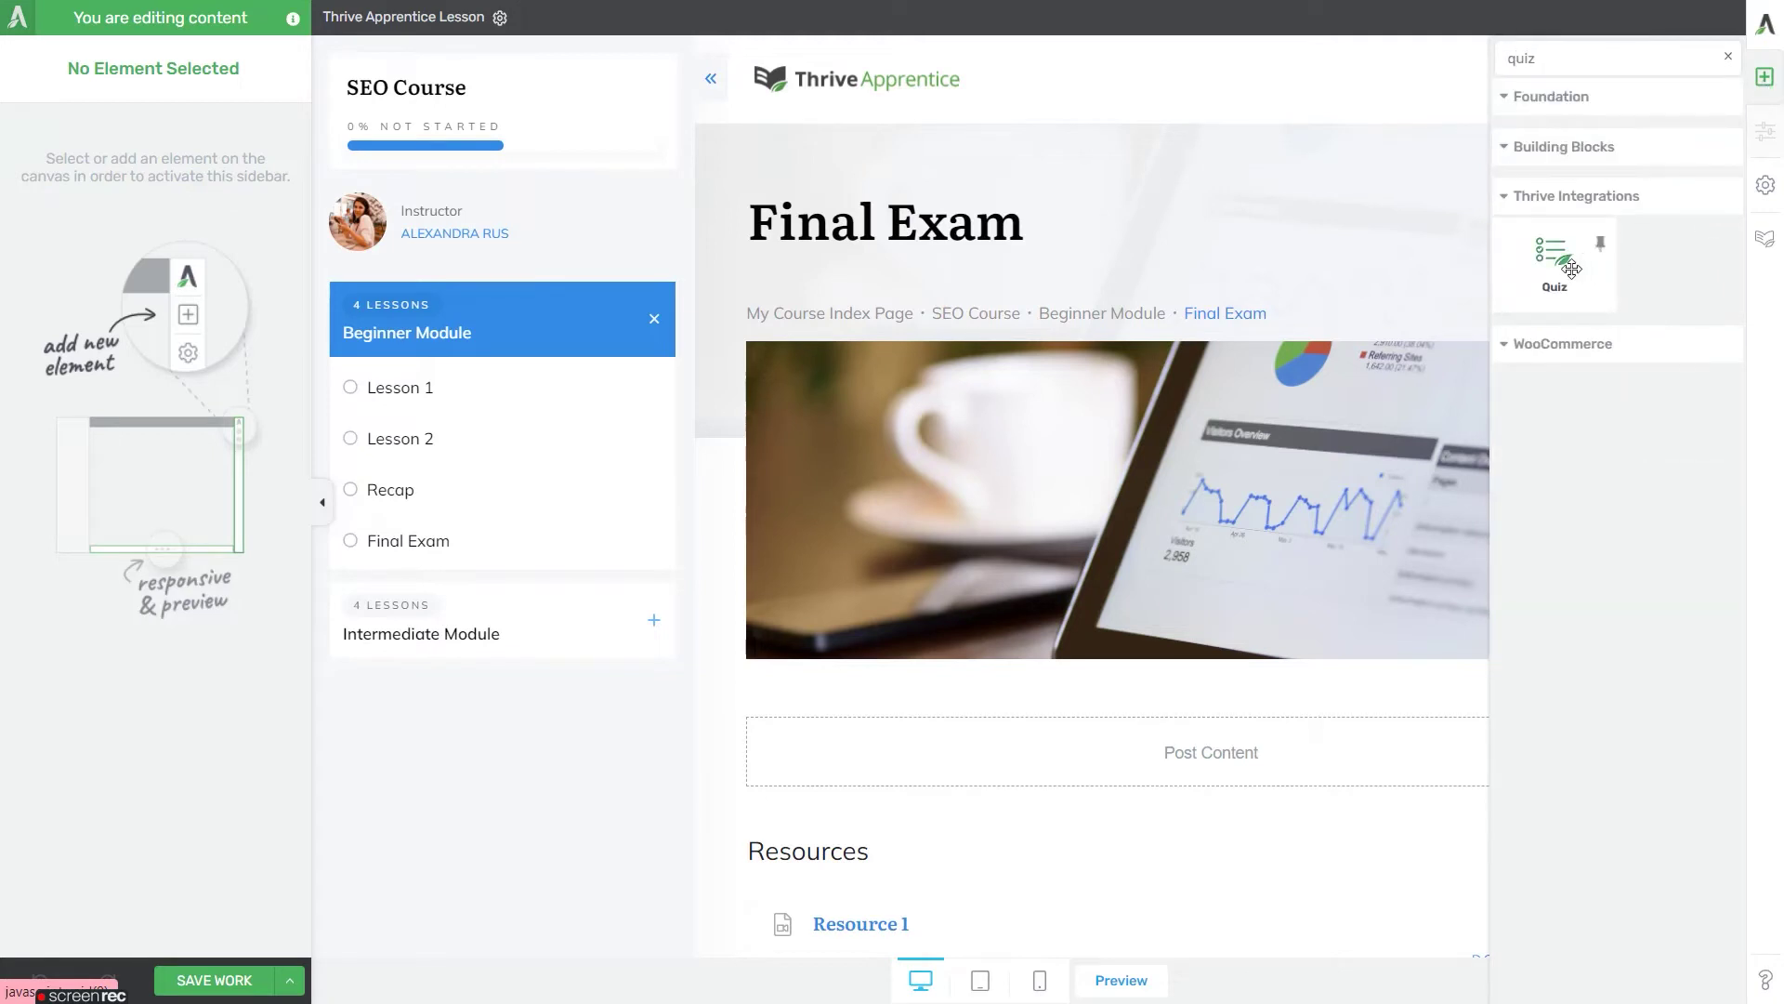
{"action": "mouse_move", "coordinate": [1553, 261]}
{"action": "left_mouse_down"}
{"action": "mouse_move", "coordinate": [1543, 572]}
{"action": "mouse_move", "coordinate": [1350, 777]}
{"action": "left_mouse_up"}
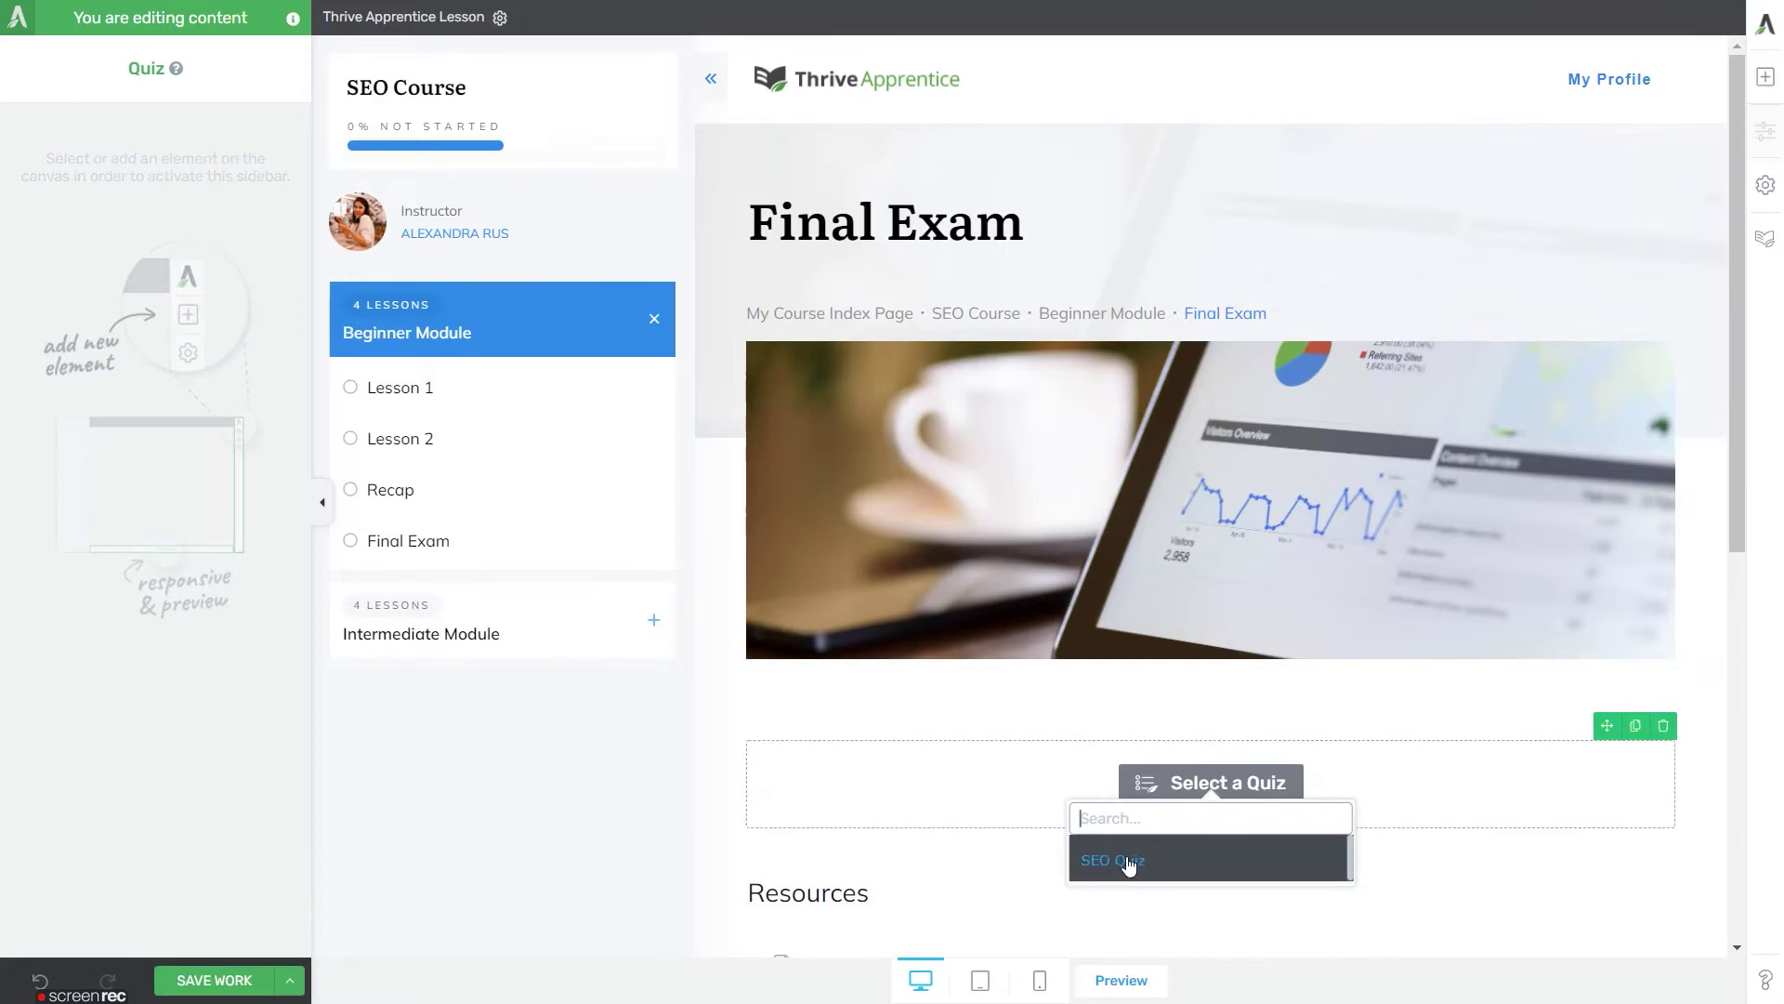
{"action": "left_click", "coordinate": [1143, 863]}
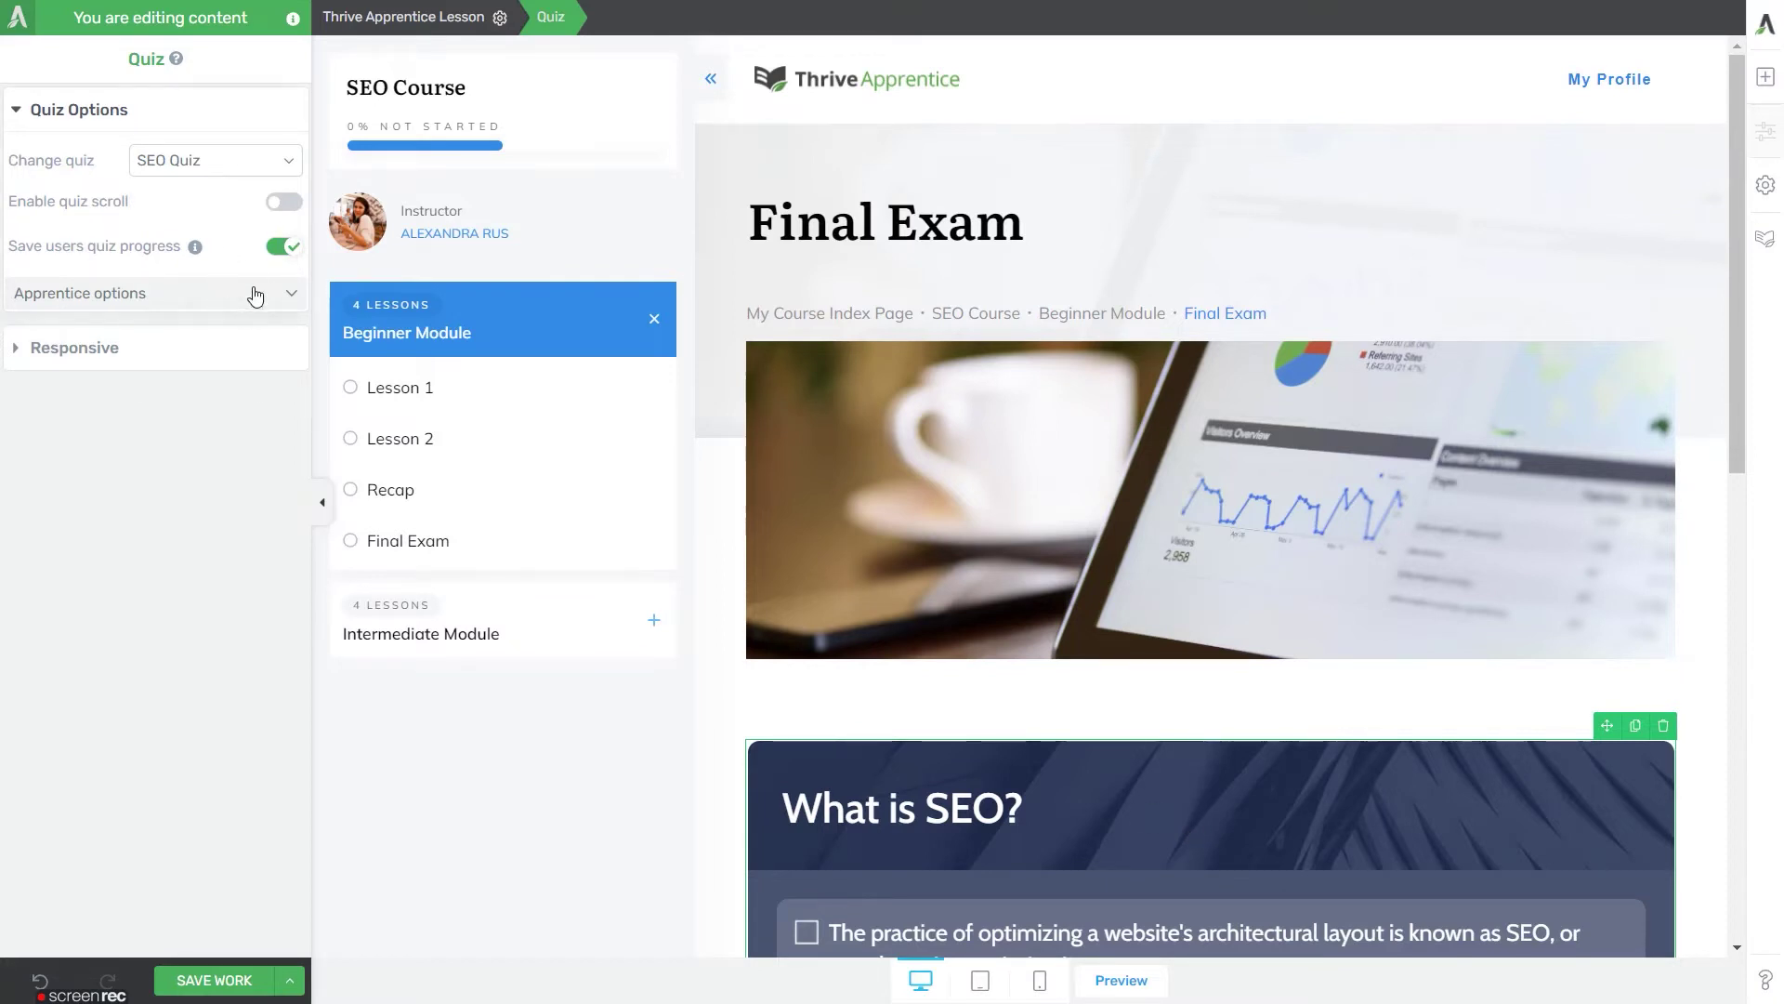
Switch on the quiz's Apprentice 'mark as complete' control and show its completion conditions.
{"action": "left_click", "coordinate": [182, 303]}
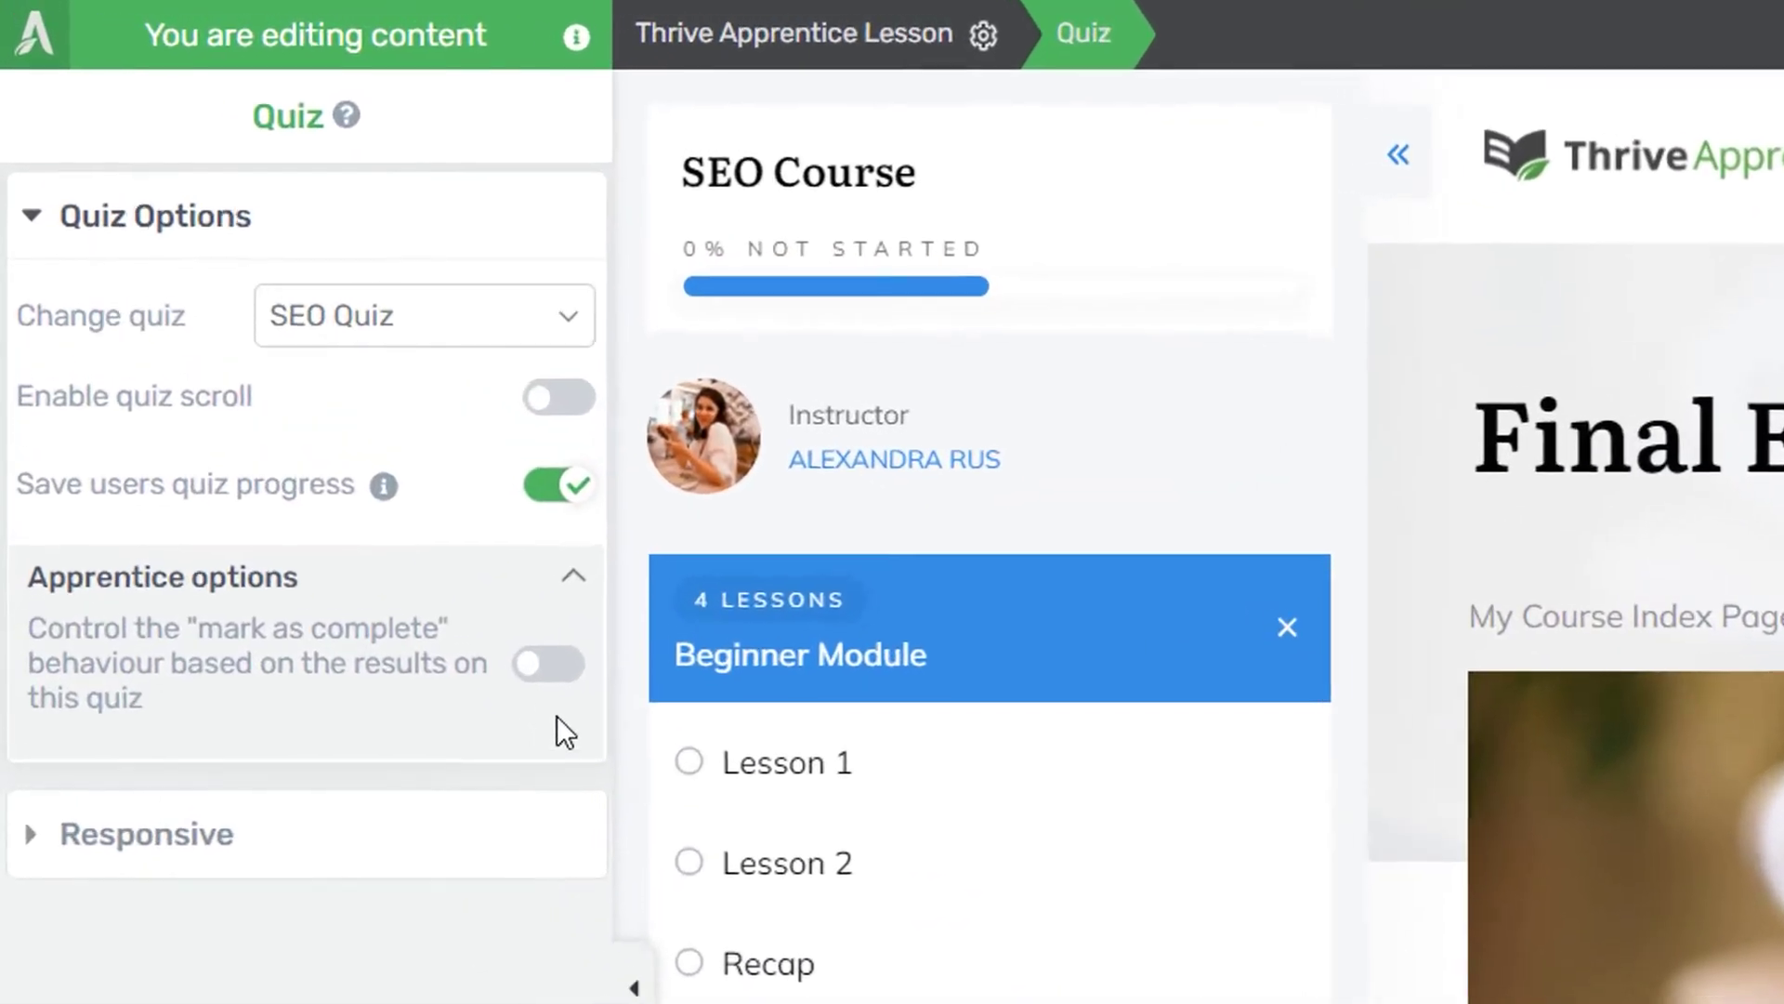
{"action": "left_click", "coordinate": [551, 674]}
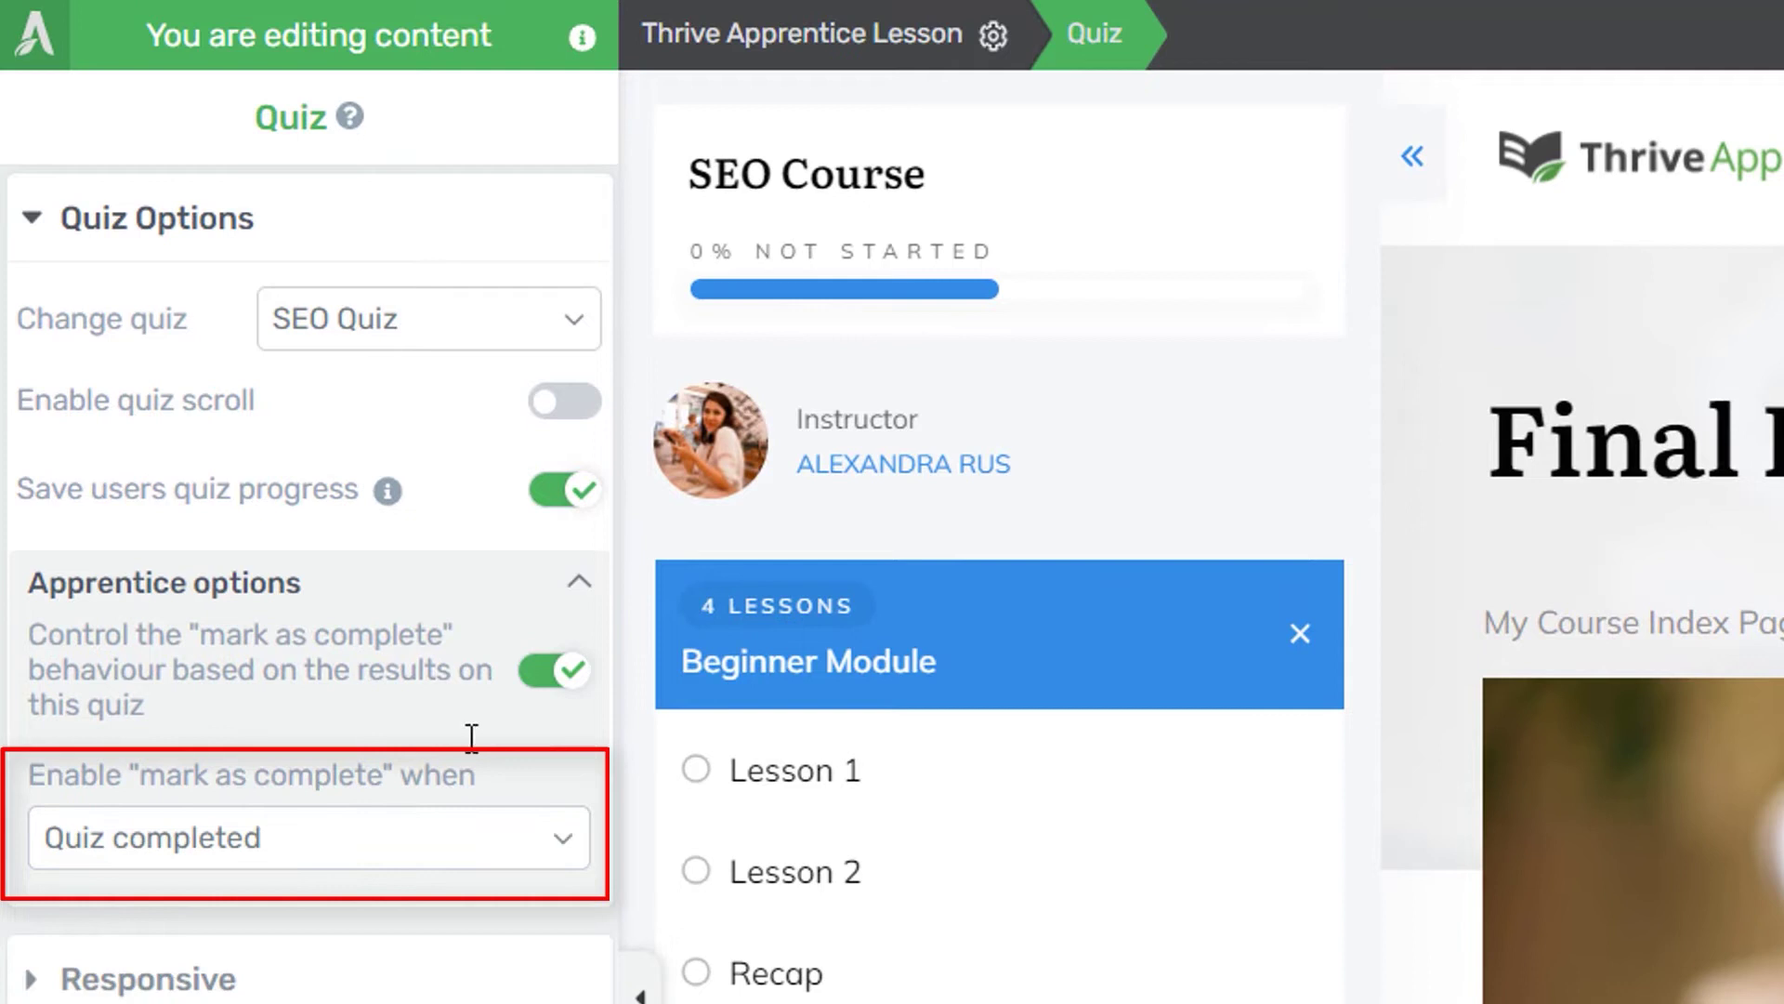
{"action": "left_click", "coordinate": [457, 820]}
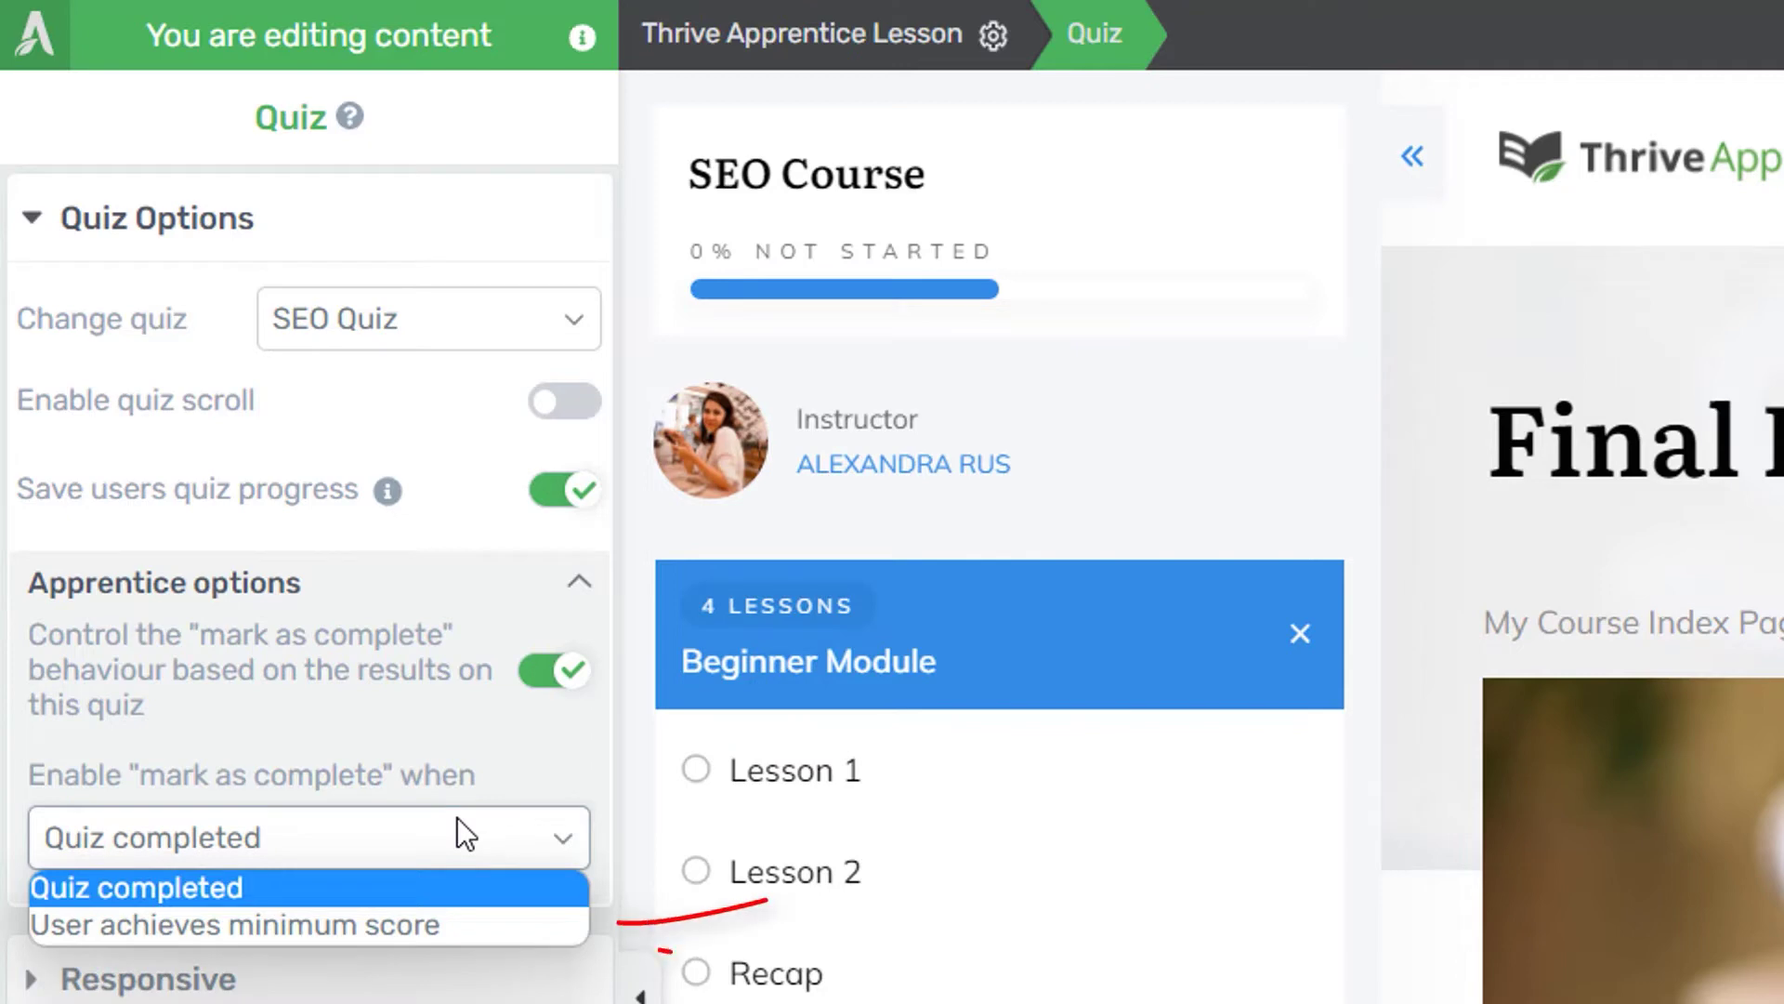
Choose 'User achieves minimum score' as the condition for enabling mark as complete.
{"action": "left_click", "coordinate": [219, 931]}
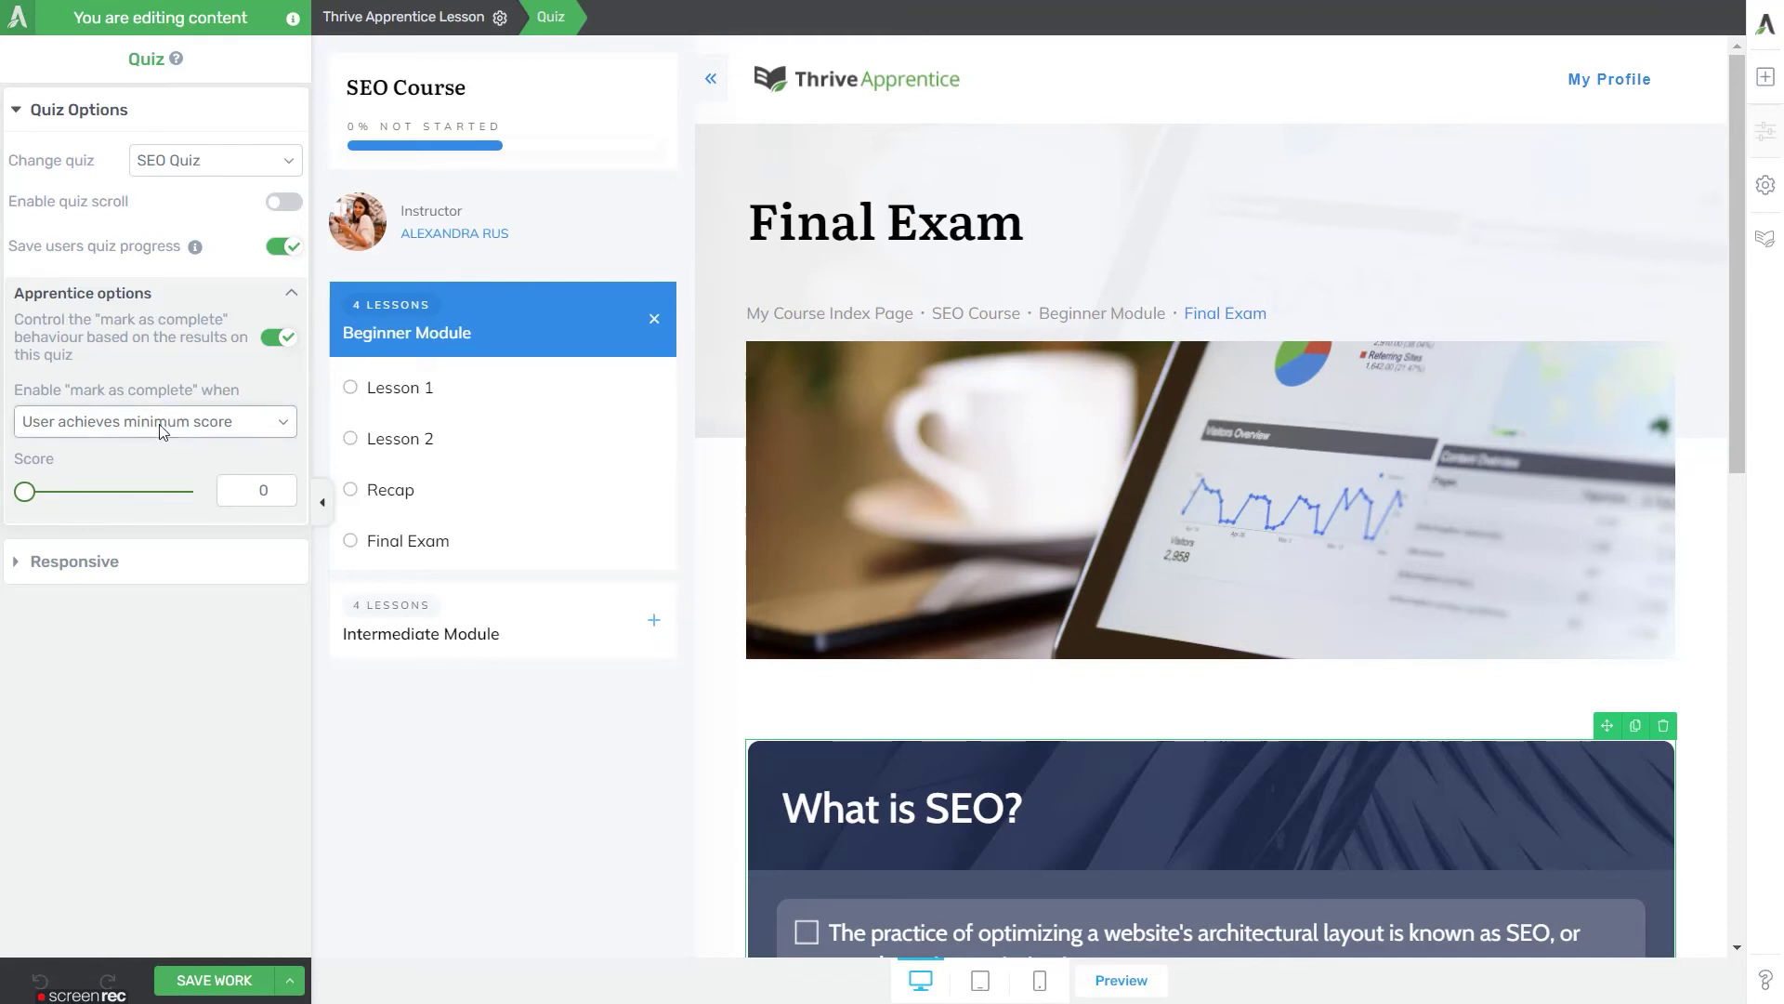
Set the minimum quiz score to 2 and save the Final Exam lesson.
{"action": "left_click_drag", "start_coordinate": [25, 498], "coordinate": [129, 501]}
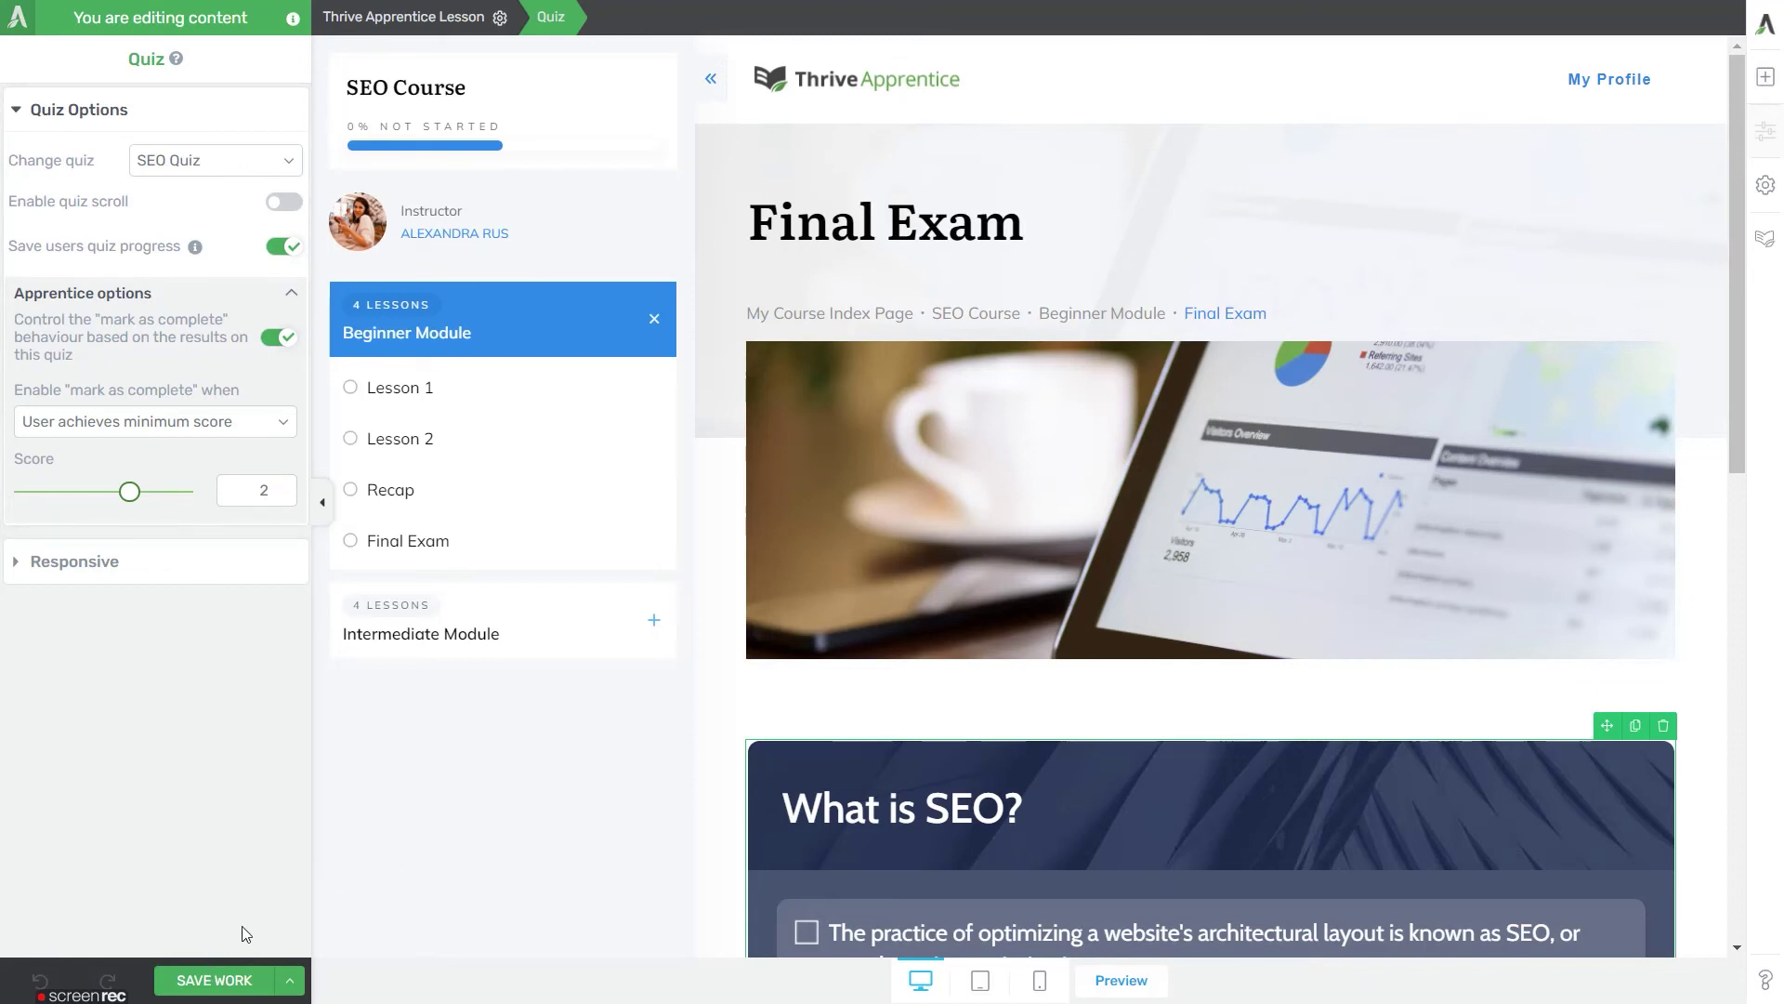
{"action": "left_click", "coordinate": [215, 978]}
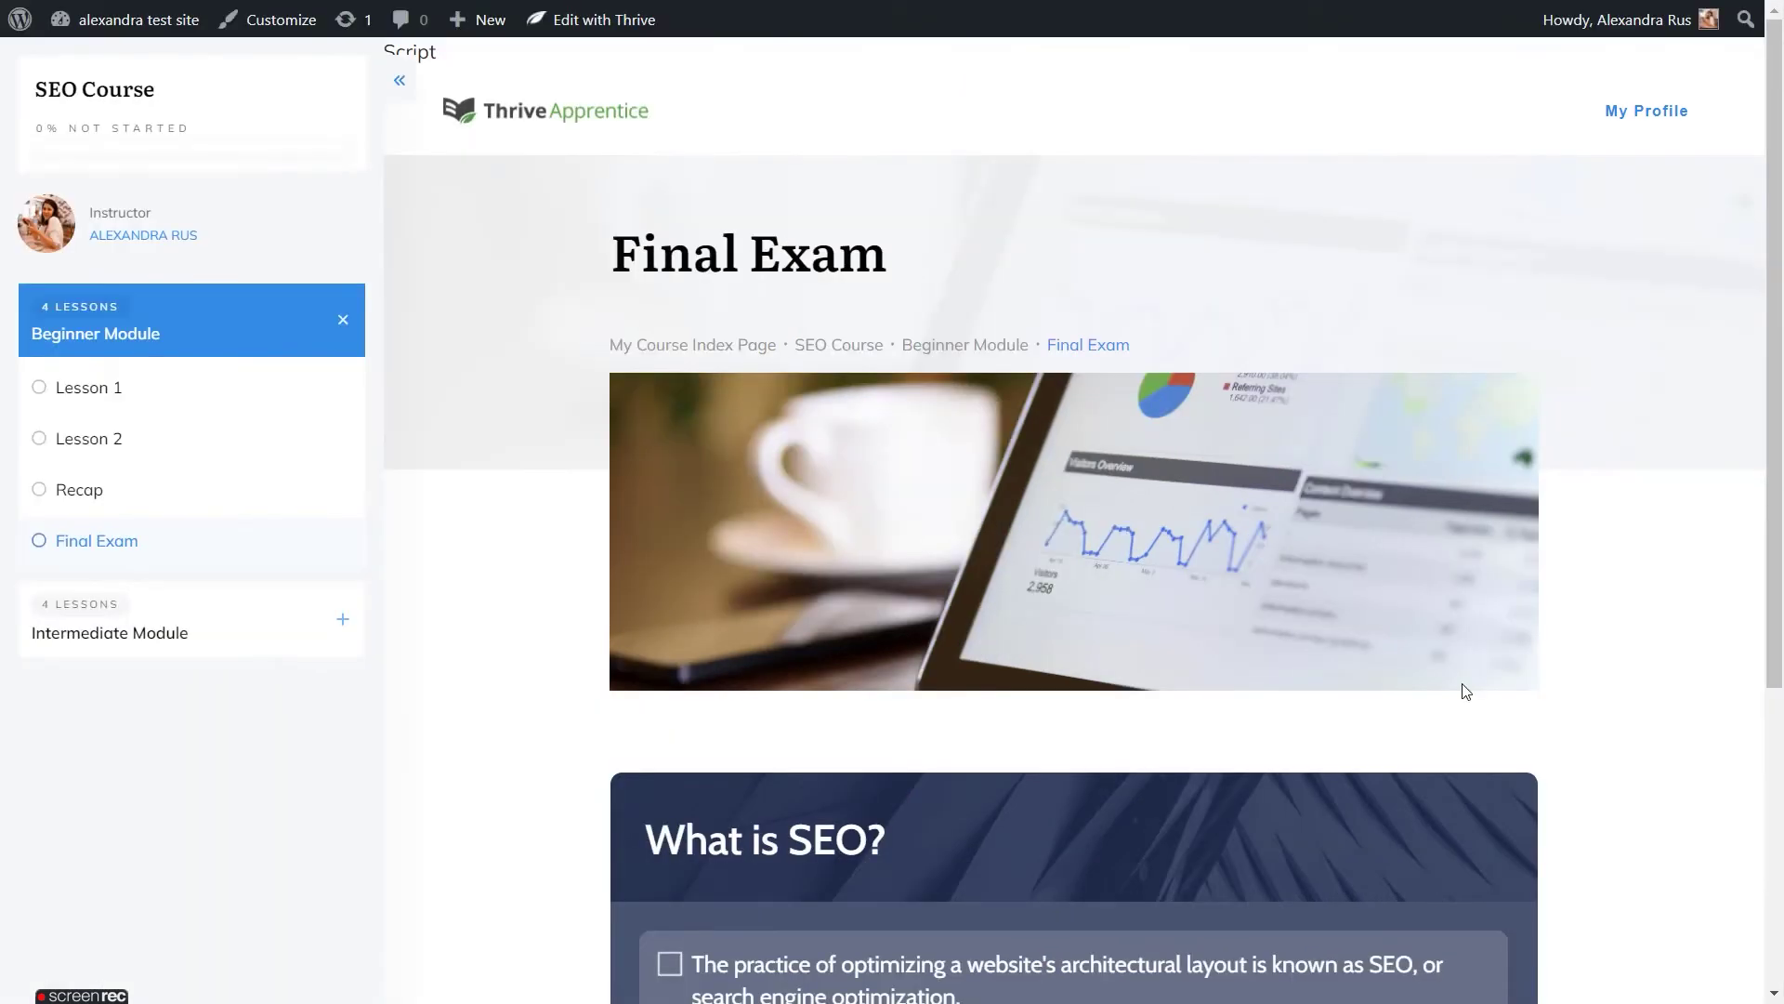
Answer all three quiz questions, scoring 0, then attempt to mark the lesson complete.
{"action": "scroll", "coordinate": [1463, 690], "scroll_direction": "down", "scroll_amount": 2}
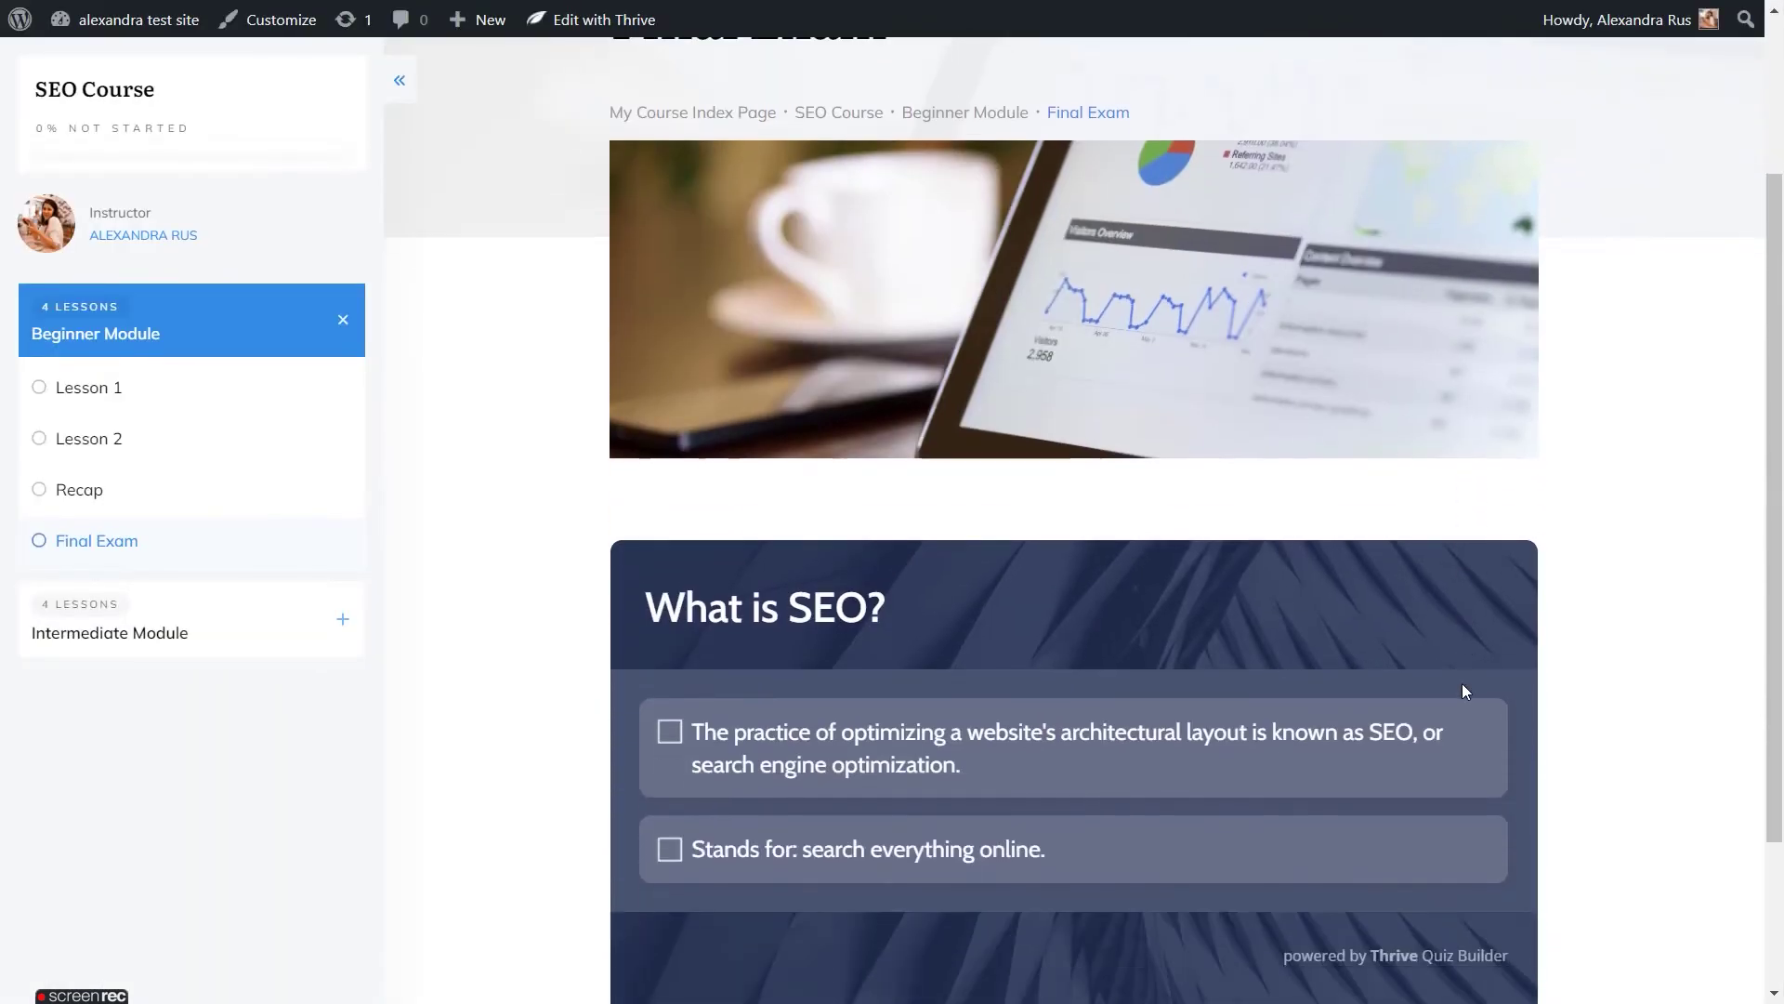
{"action": "left_click", "coordinate": [1305, 880]}
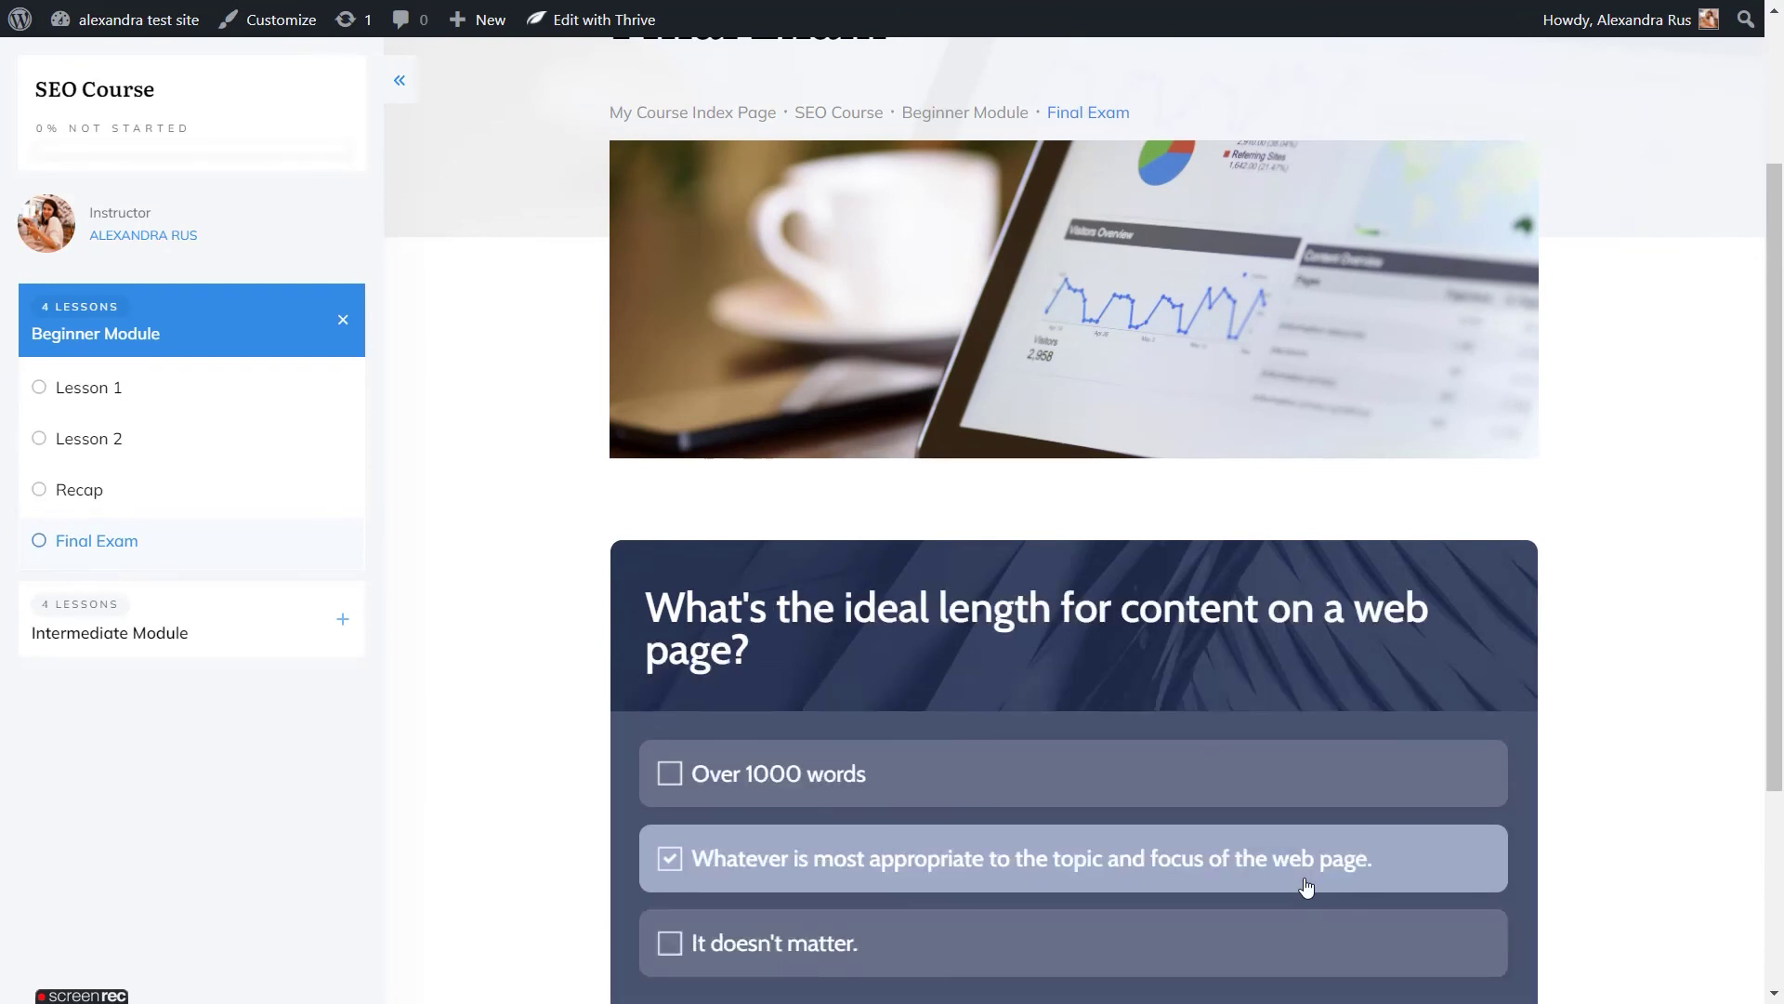
{"action": "left_click", "coordinate": [1223, 940]}
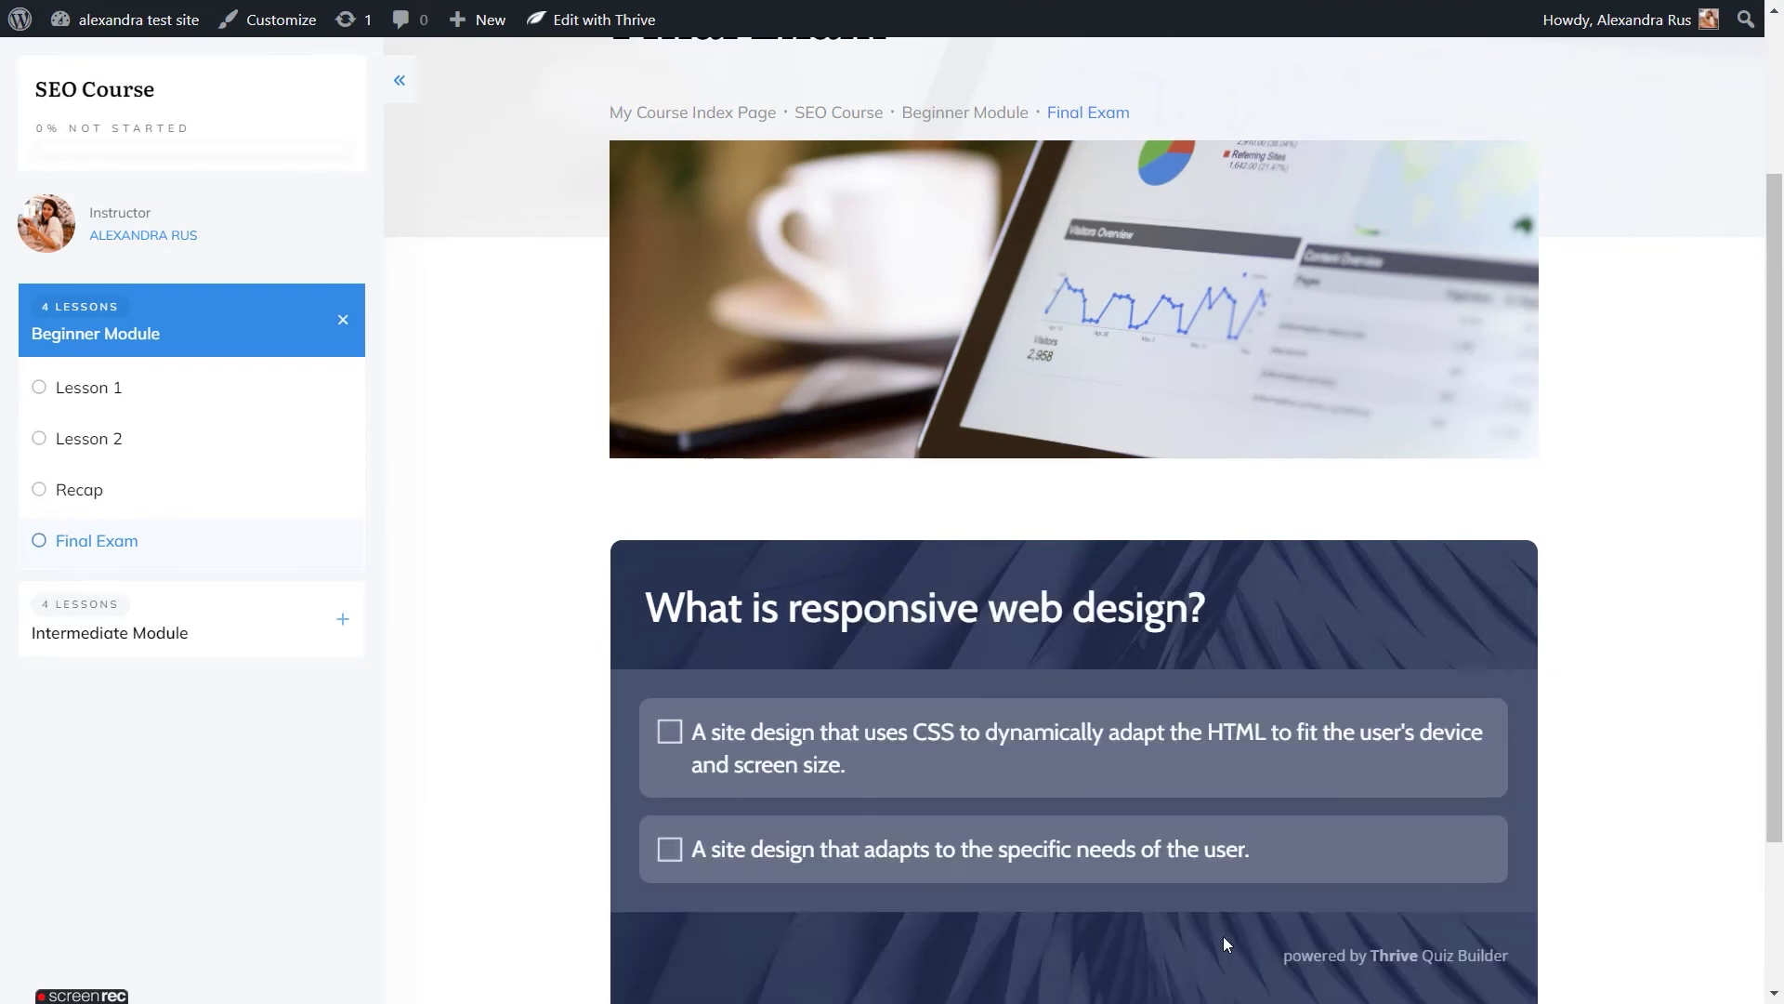
{"action": "left_click", "coordinate": [1236, 867]}
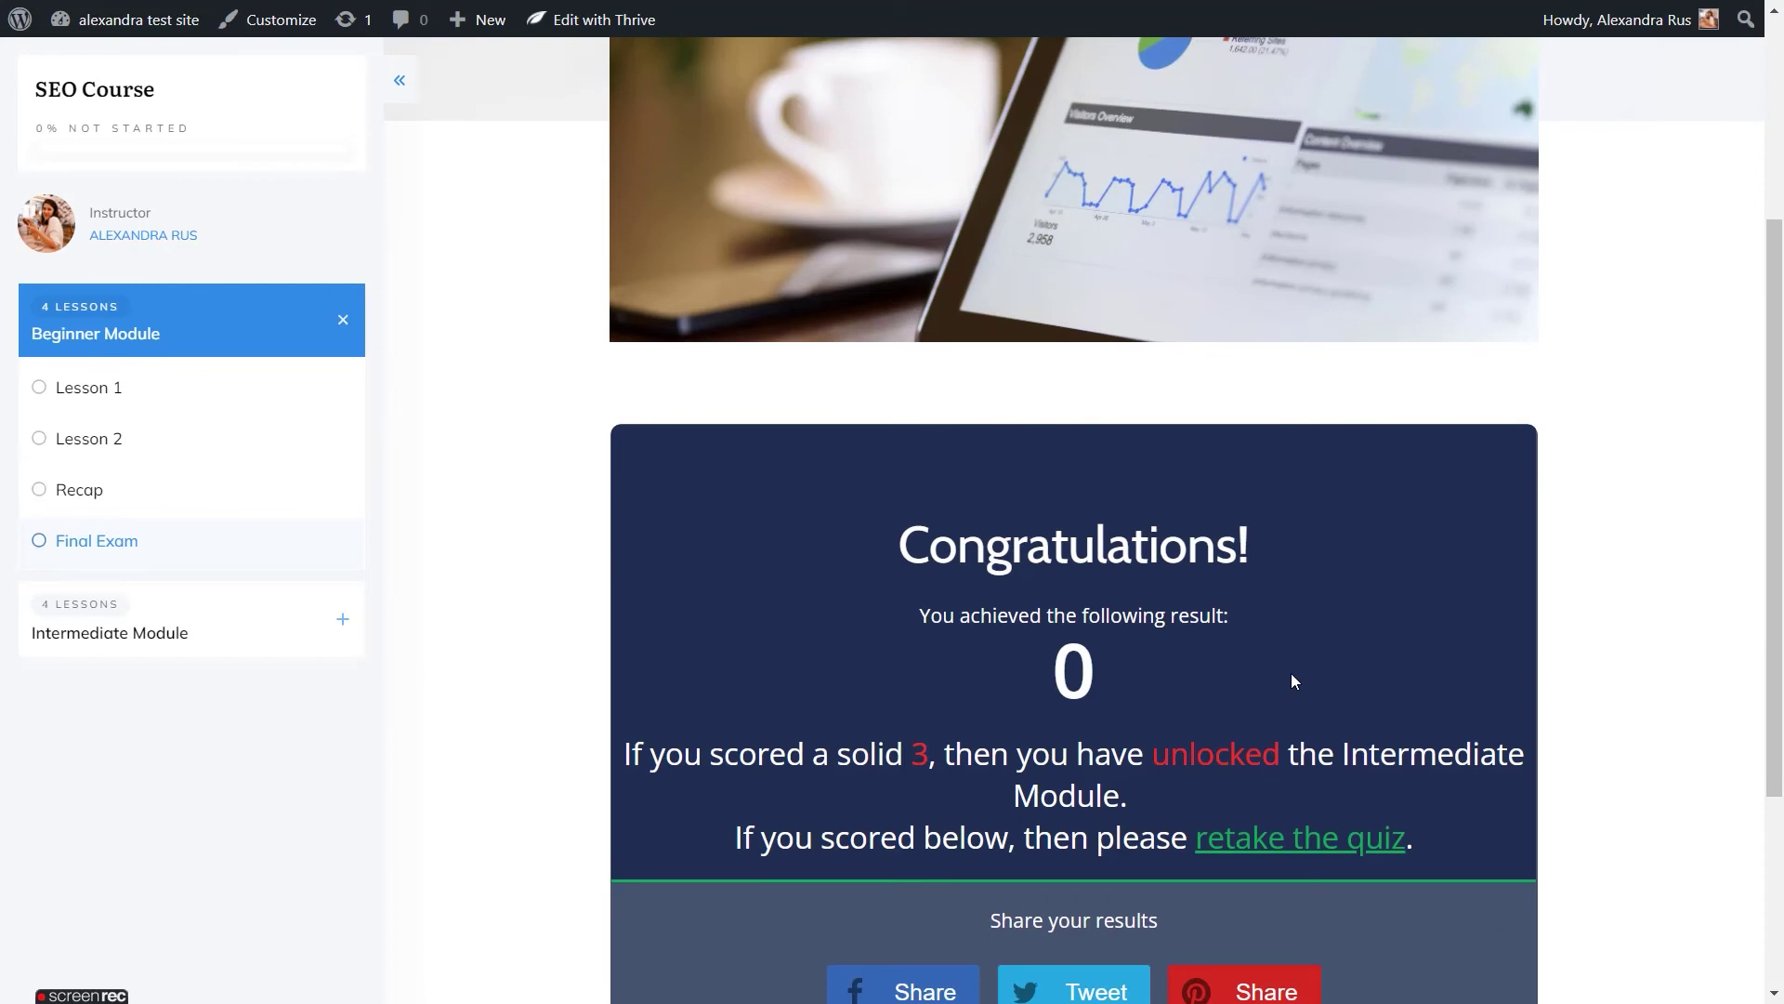
{"action": "scroll", "coordinate": [1291, 680], "scroll_direction": "down", "scroll_amount": 2}
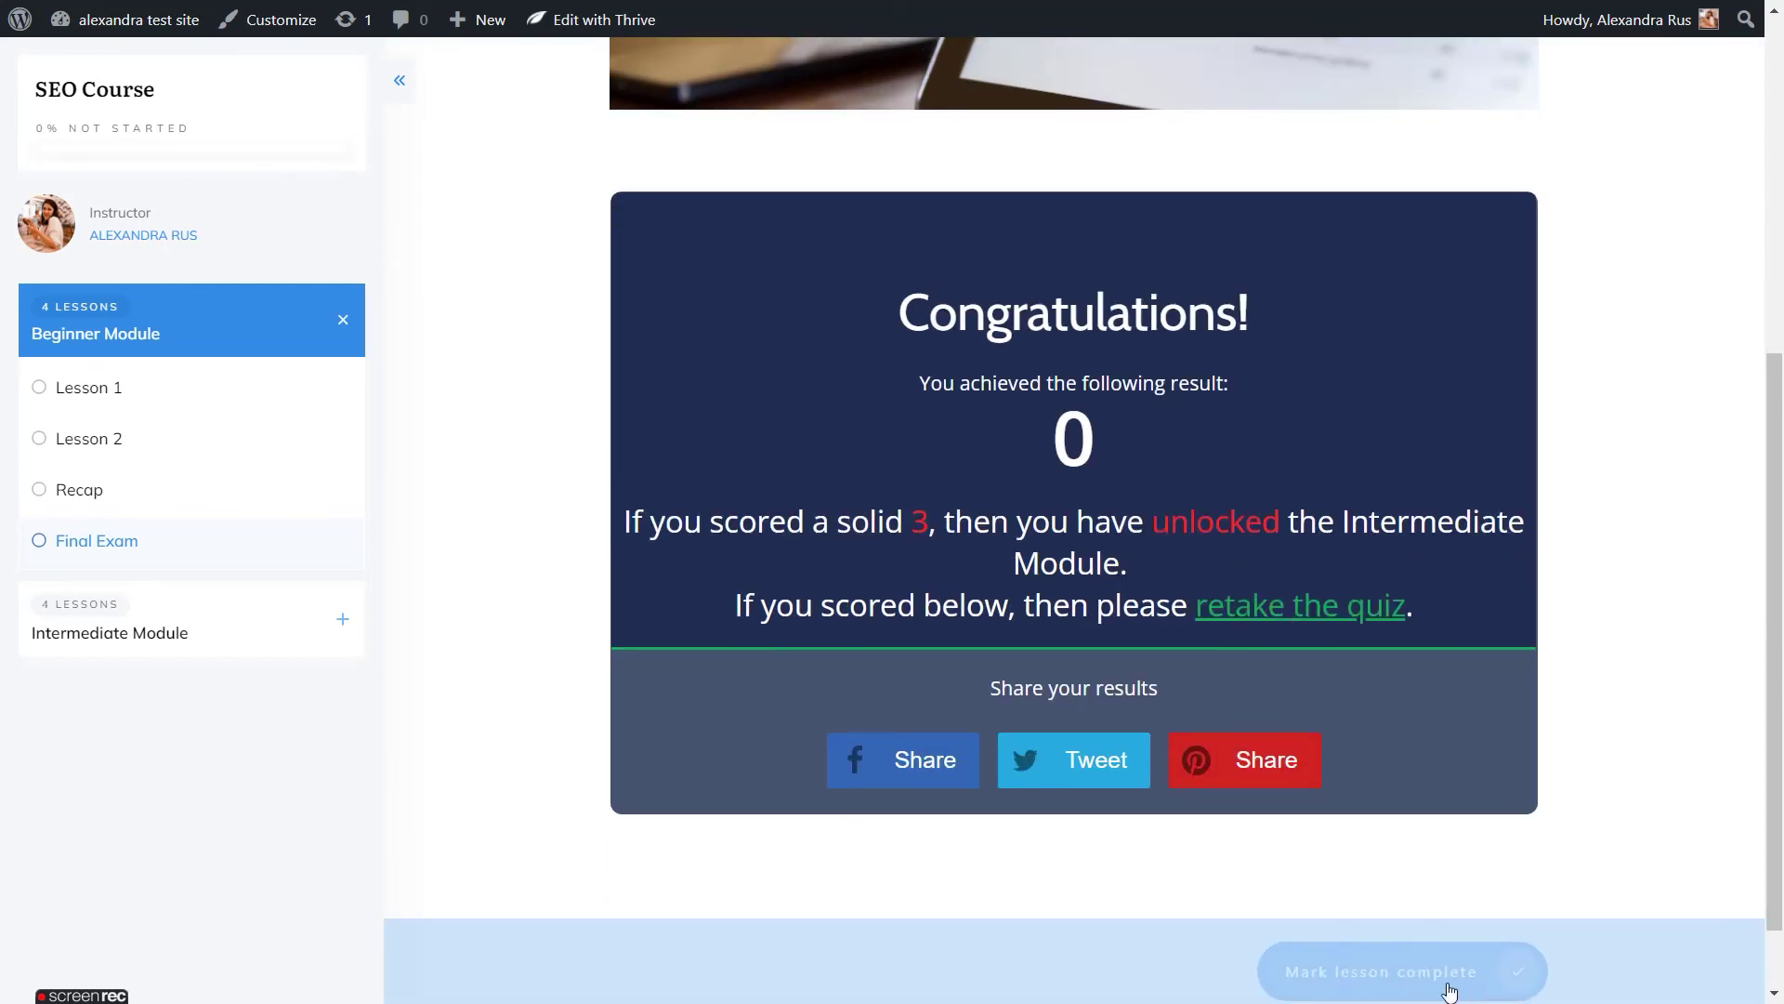
{"action": "left_click", "coordinate": [1362, 973]}
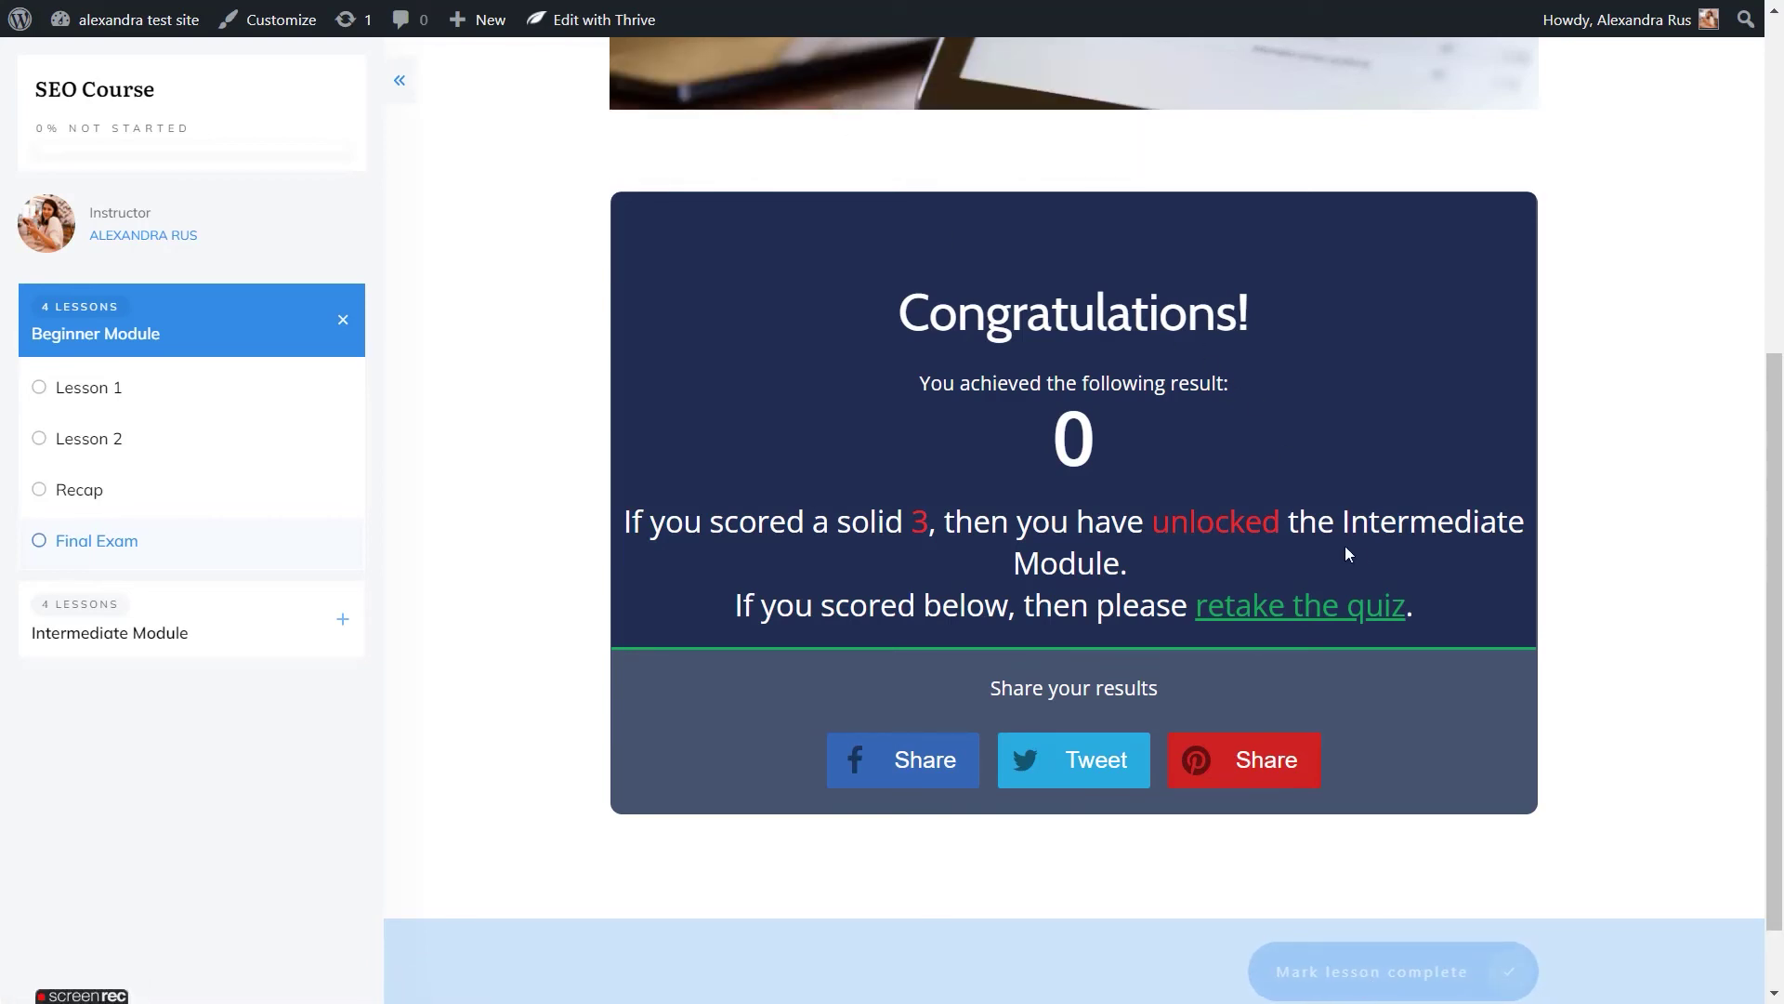
Retake the quiz, score 3, and mark the Final Exam lesson complete.
{"action": "left_click", "coordinate": [1298, 608]}
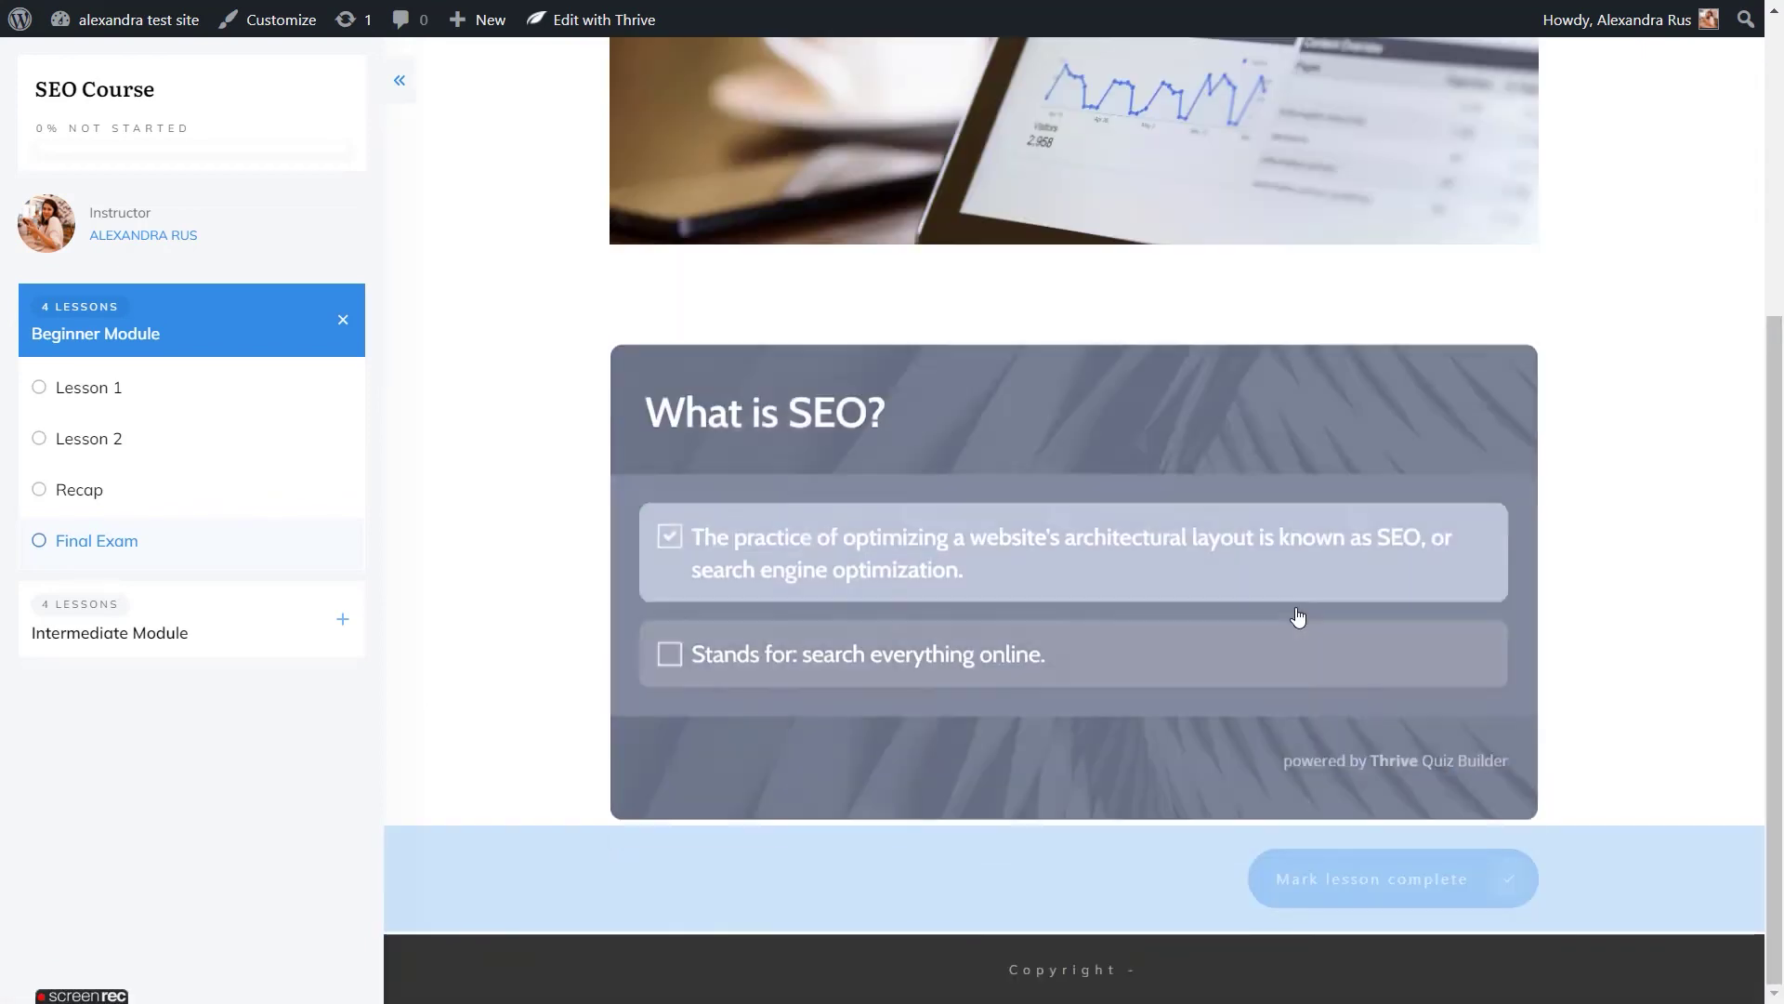
{"action": "left_click", "coordinate": [1181, 546]}
{"action": "left_click", "coordinate": [1169, 539]}
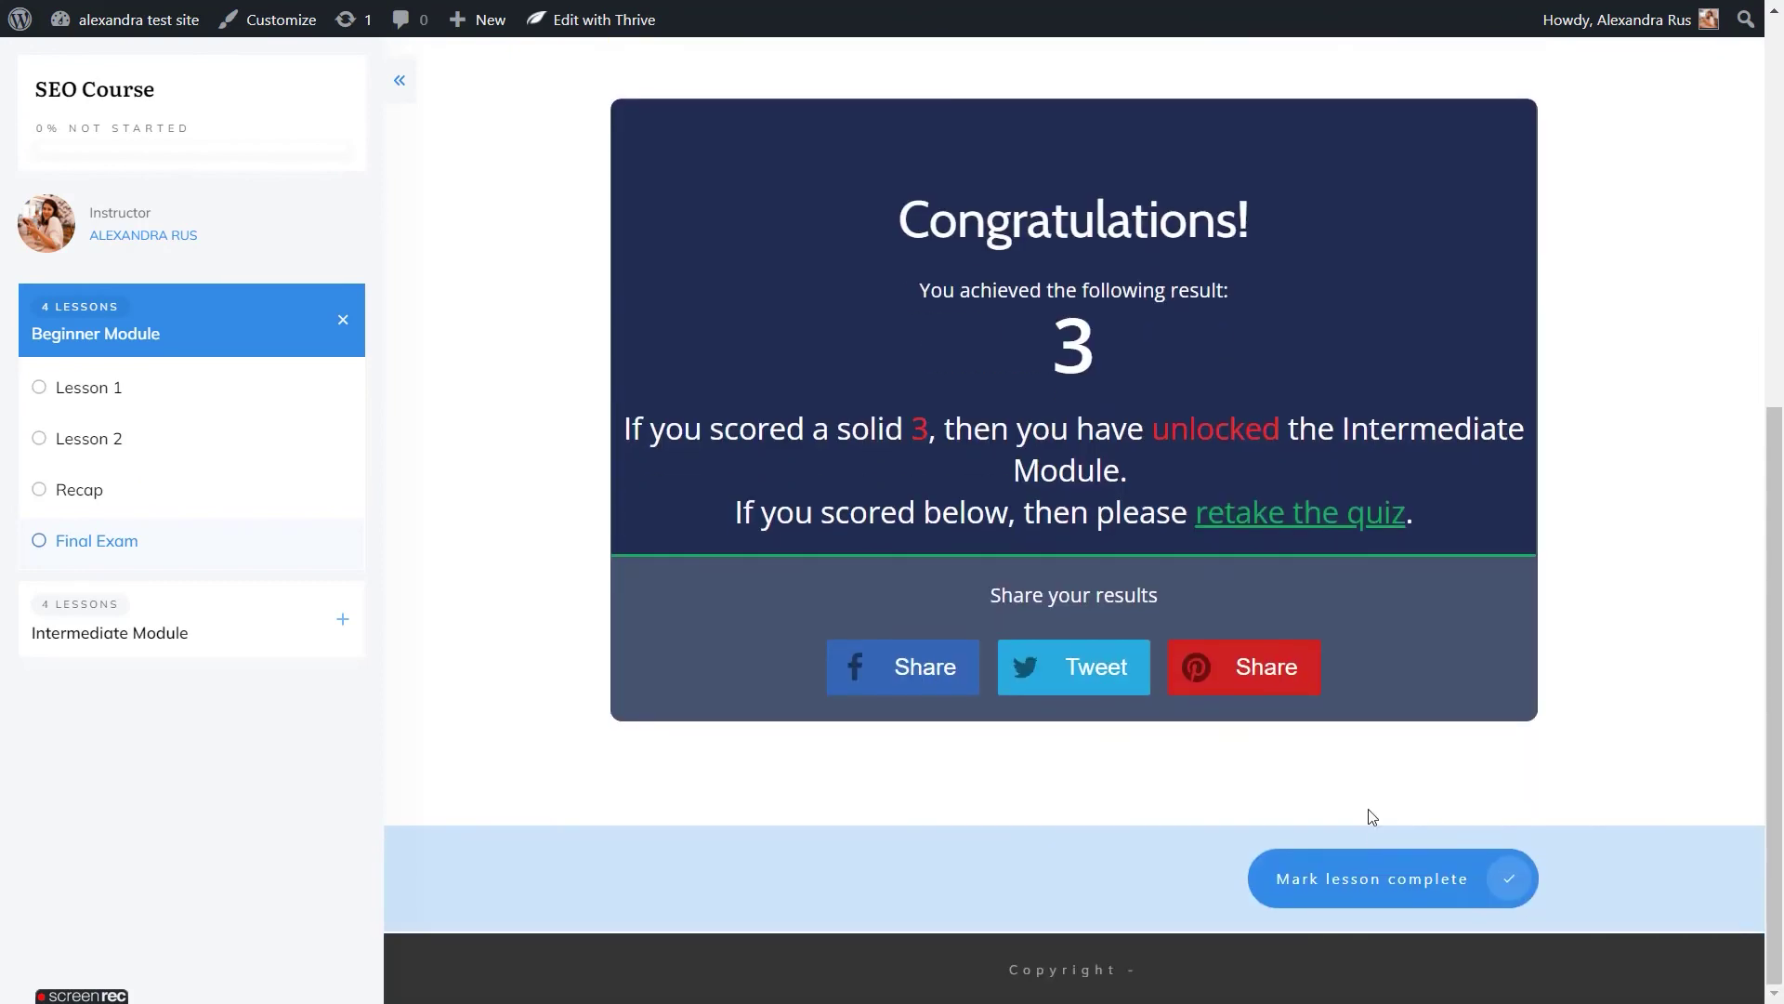
{"action": "left_click", "coordinate": [1403, 885]}
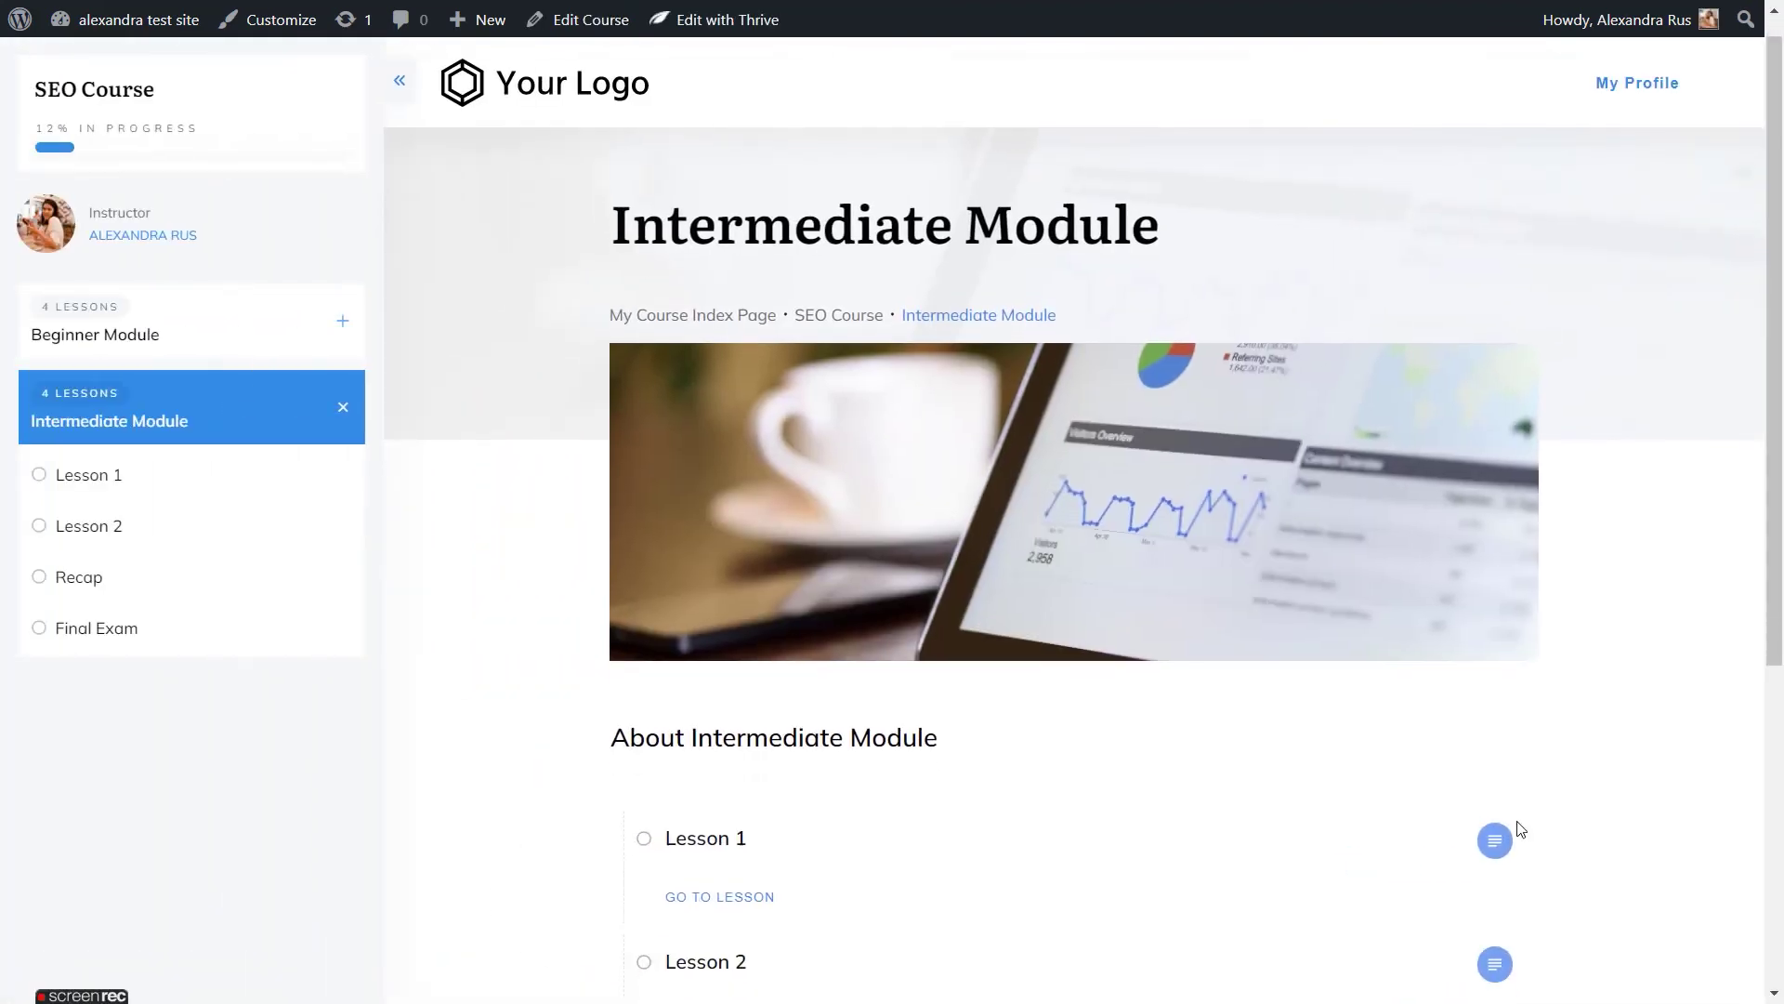
{"action": "scroll", "coordinate": [1515, 831], "scroll_direction": "down", "scroll_amount": 5}
{"action": "scroll", "coordinate": [1519, 828], "scroll_direction": "down", "scroll_amount": 5}
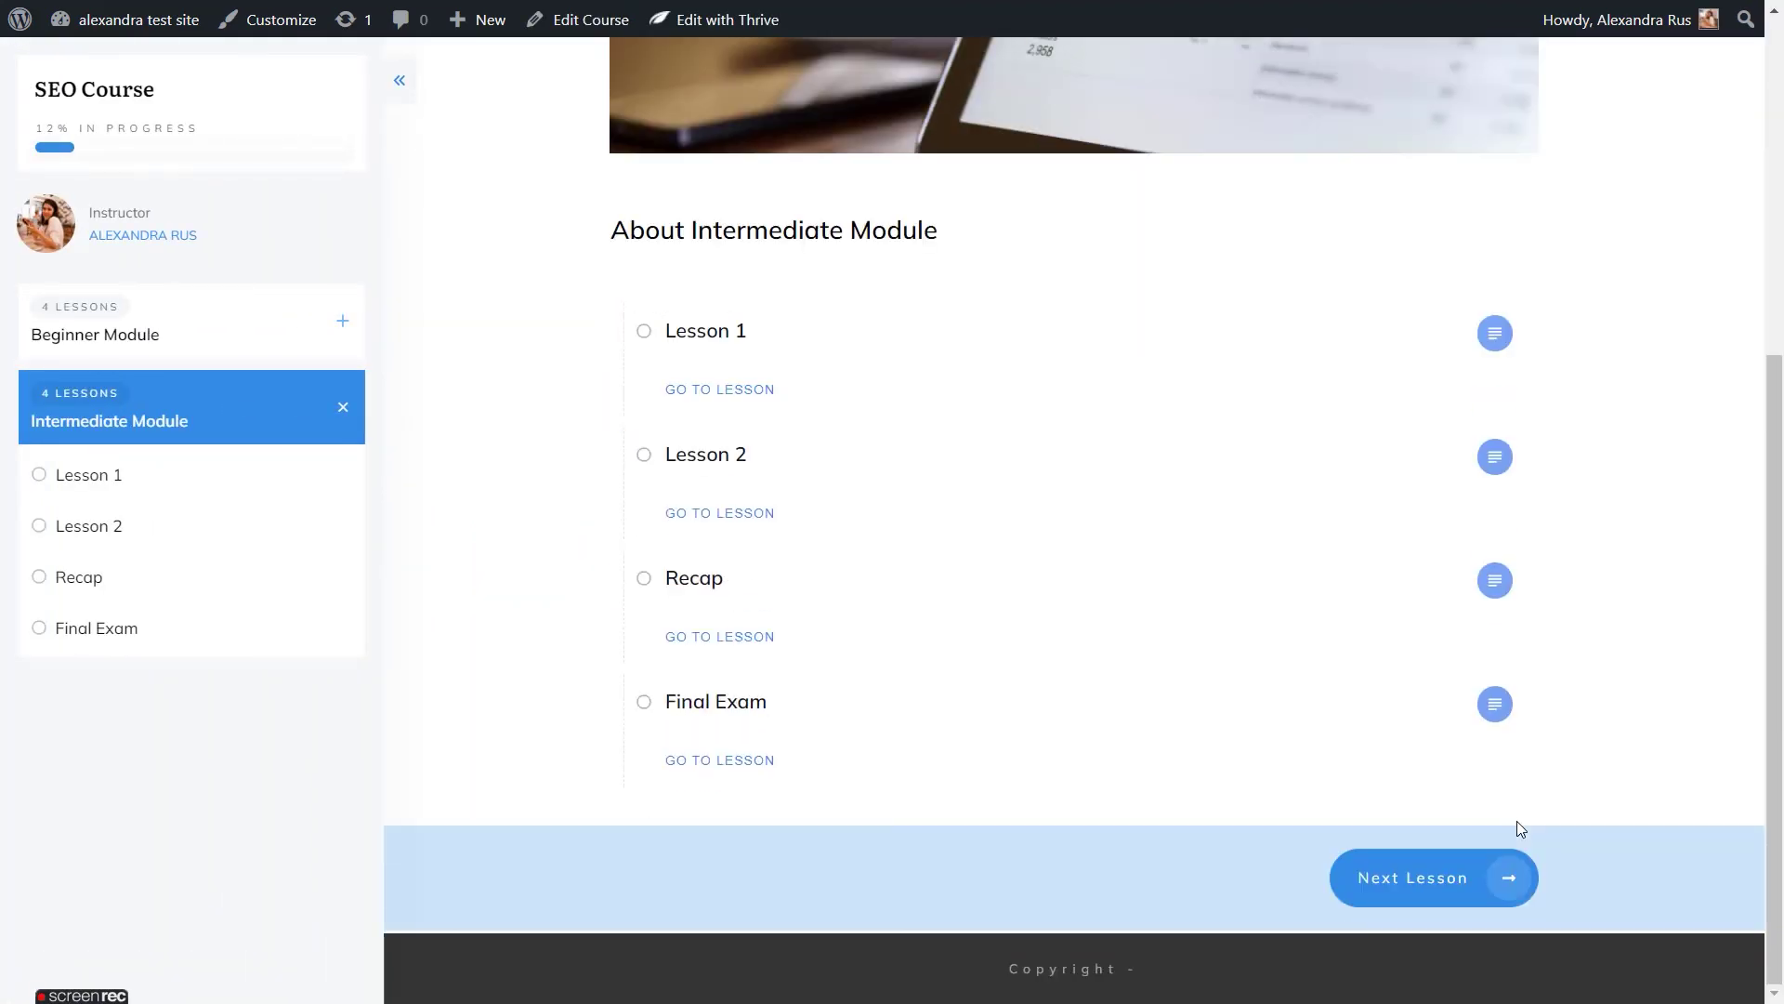